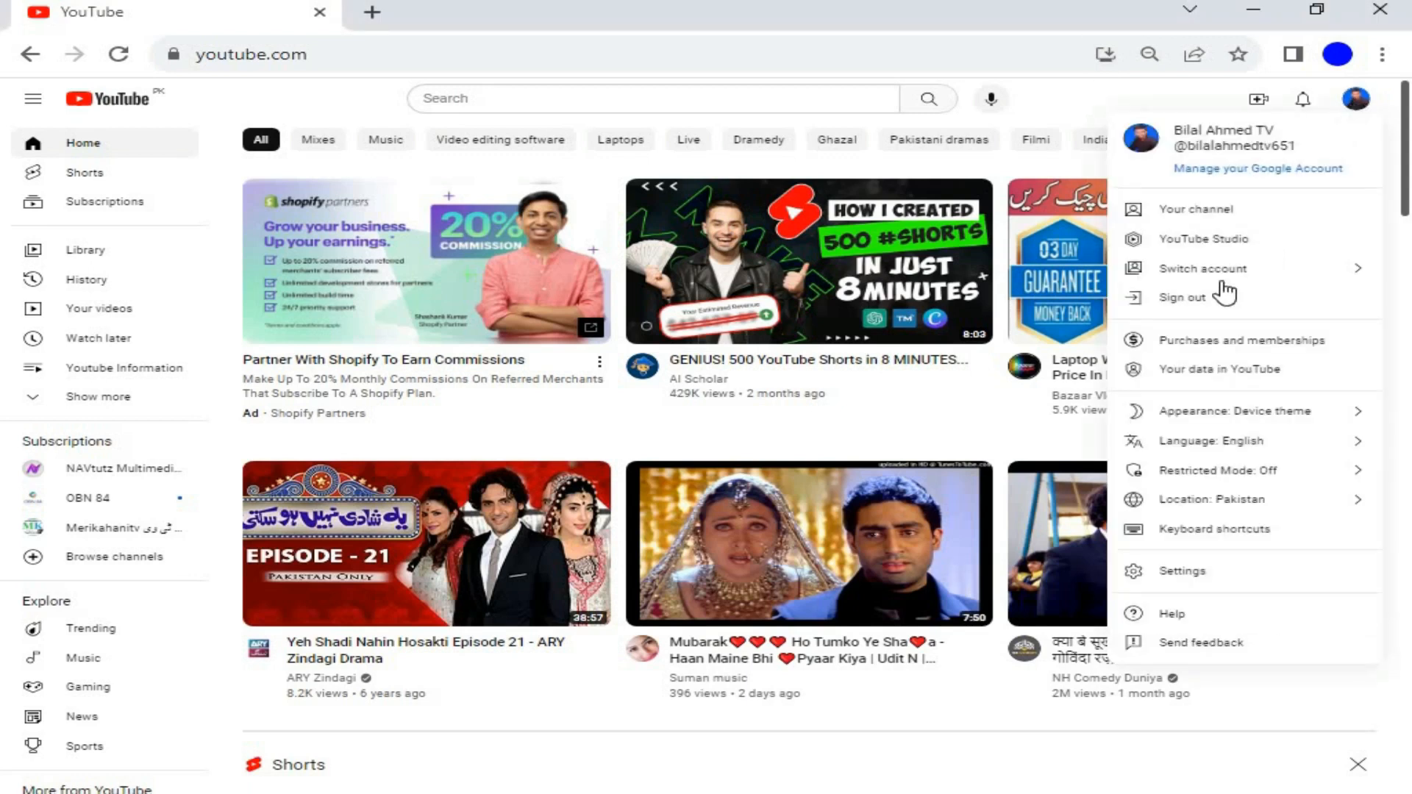
Open YouTube Studio and, from the channel's video list, open the details of "How To Open PDF File Without Adobe Acrobat Reader"
{"action": "left_click", "coordinate": [1229, 243]}
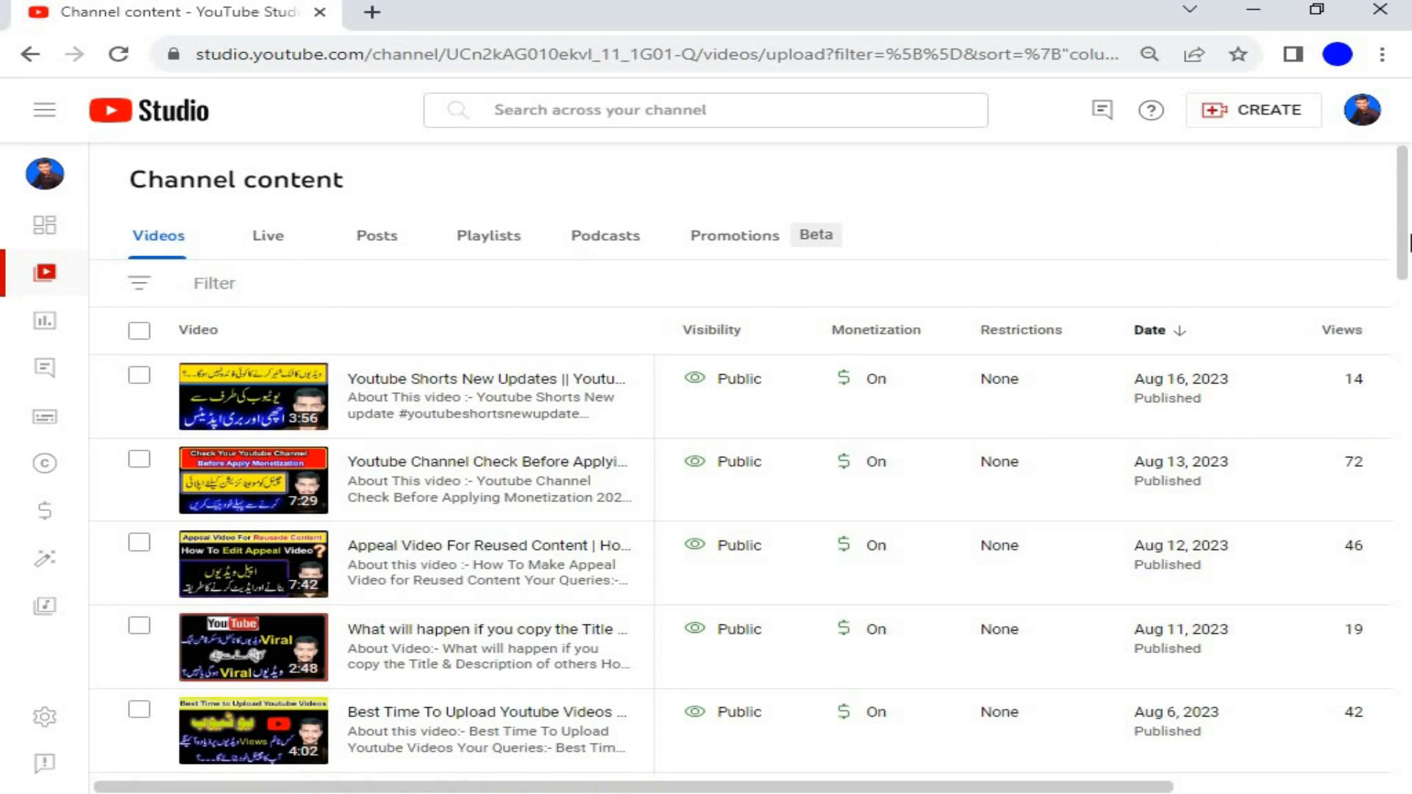
{"action": "scroll", "coordinate": [1408, 541], "scroll_direction": "down", "scroll_amount": 3}
{"action": "scroll", "coordinate": [1409, 540], "scroll_direction": "down", "scroll_amount": 20}
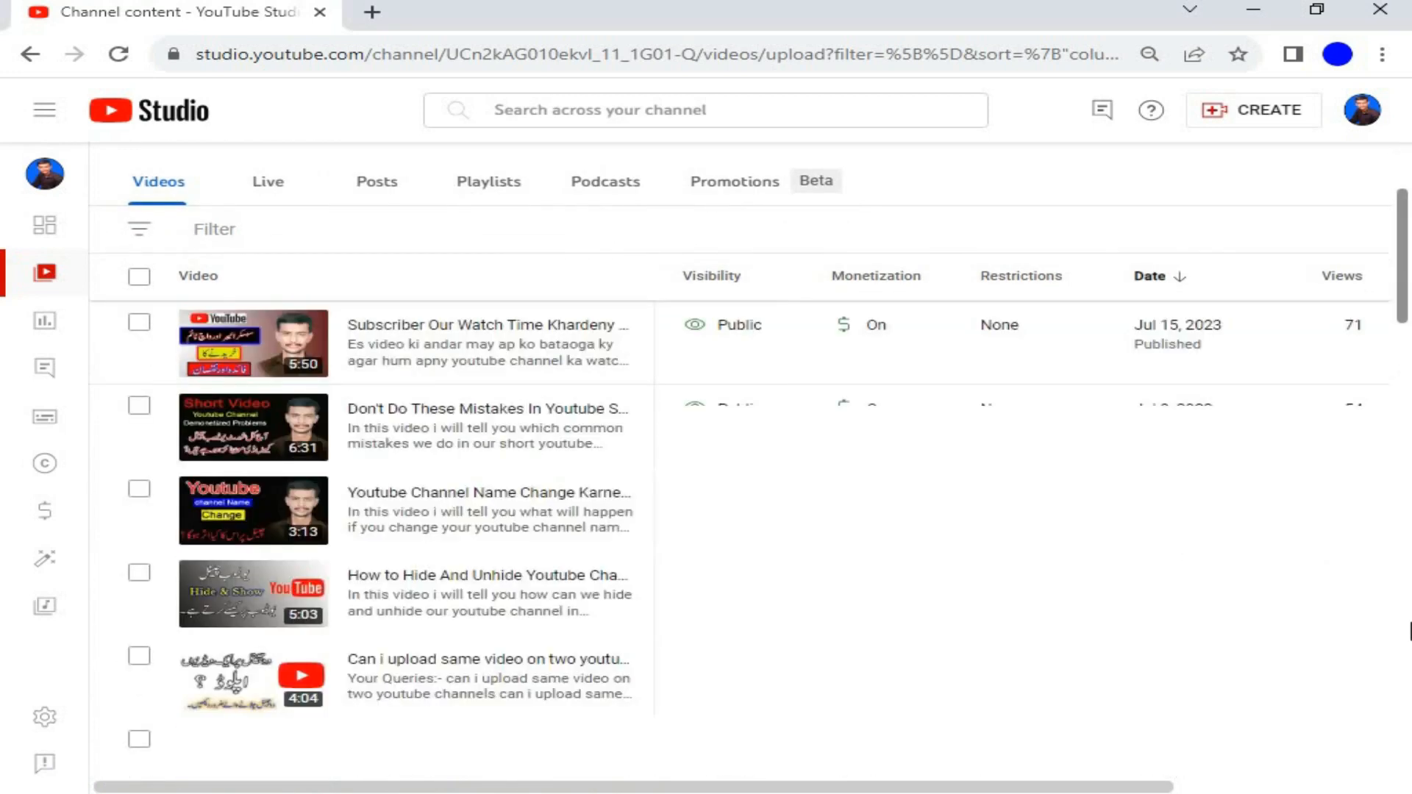
{"action": "left_click", "coordinate": [1345, 681]}
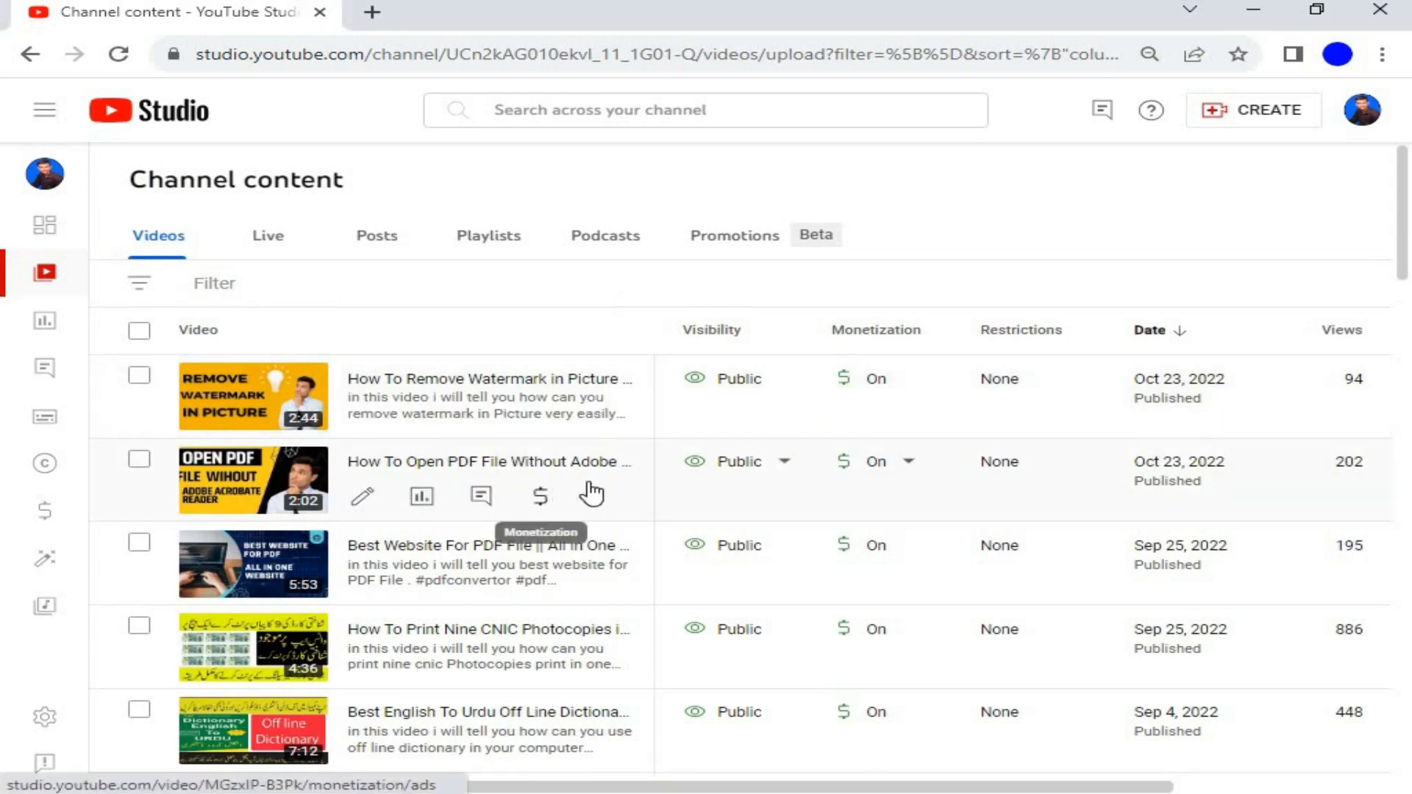
{"action": "left_click", "coordinate": [365, 502]}
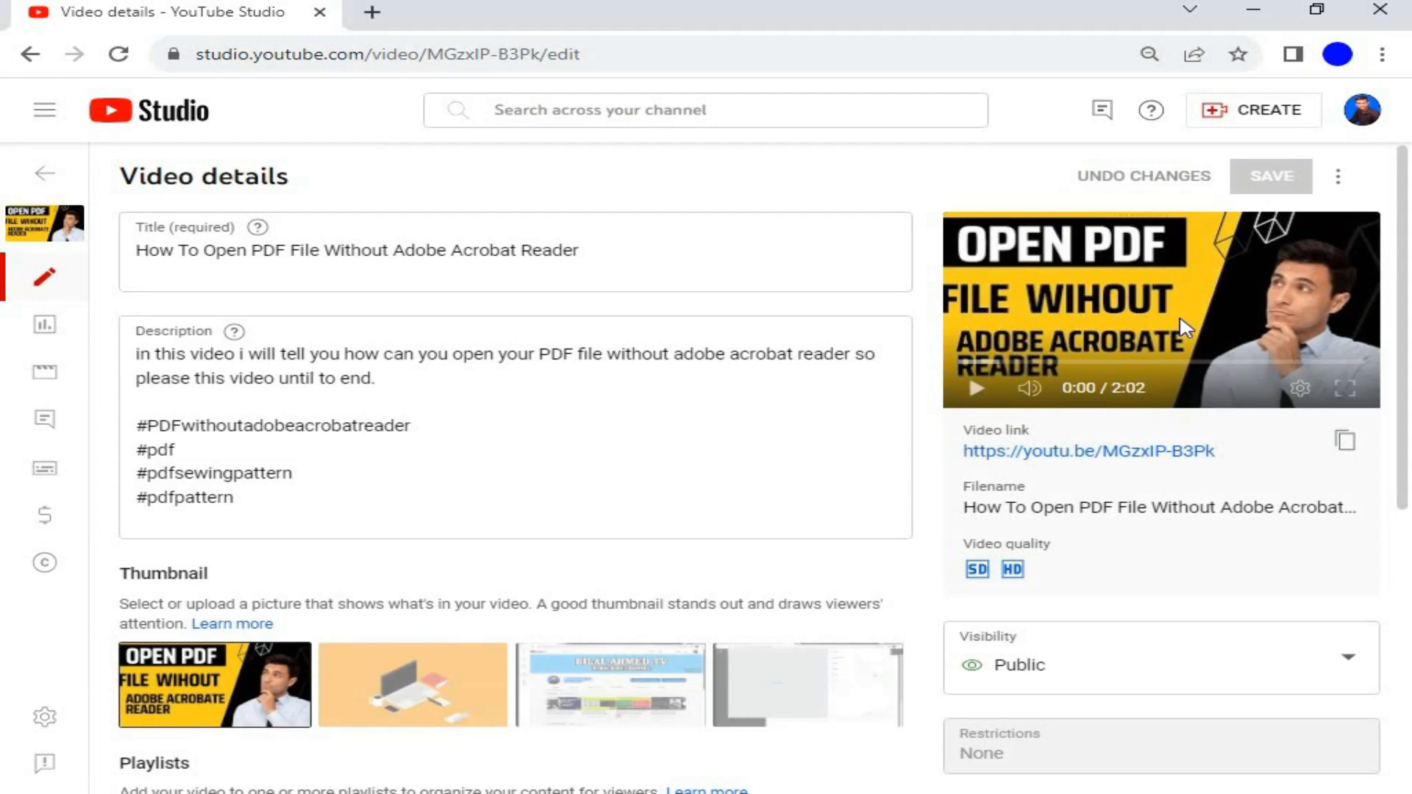
Examine the video's full details, including the additional language, captions certification, recording date and license settings
{"action": "left_click_drag", "start_coordinate": [1403, 338], "coordinate": [1406, 440]}
{"action": "scroll", "coordinate": [1406, 439], "scroll_direction": "down", "scroll_amount": 3}
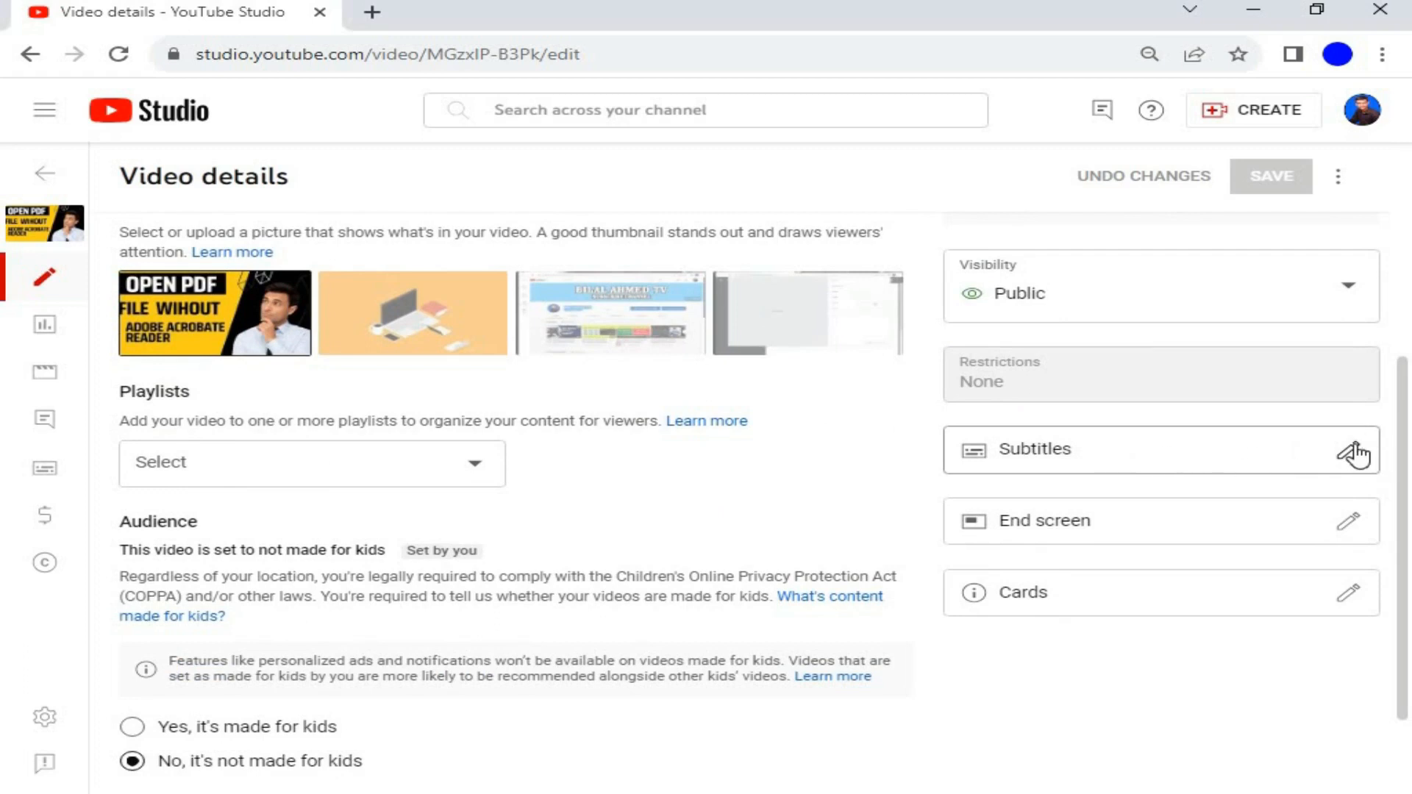
{"action": "scroll", "coordinate": [1407, 423], "scroll_direction": "down", "scroll_amount": 2}
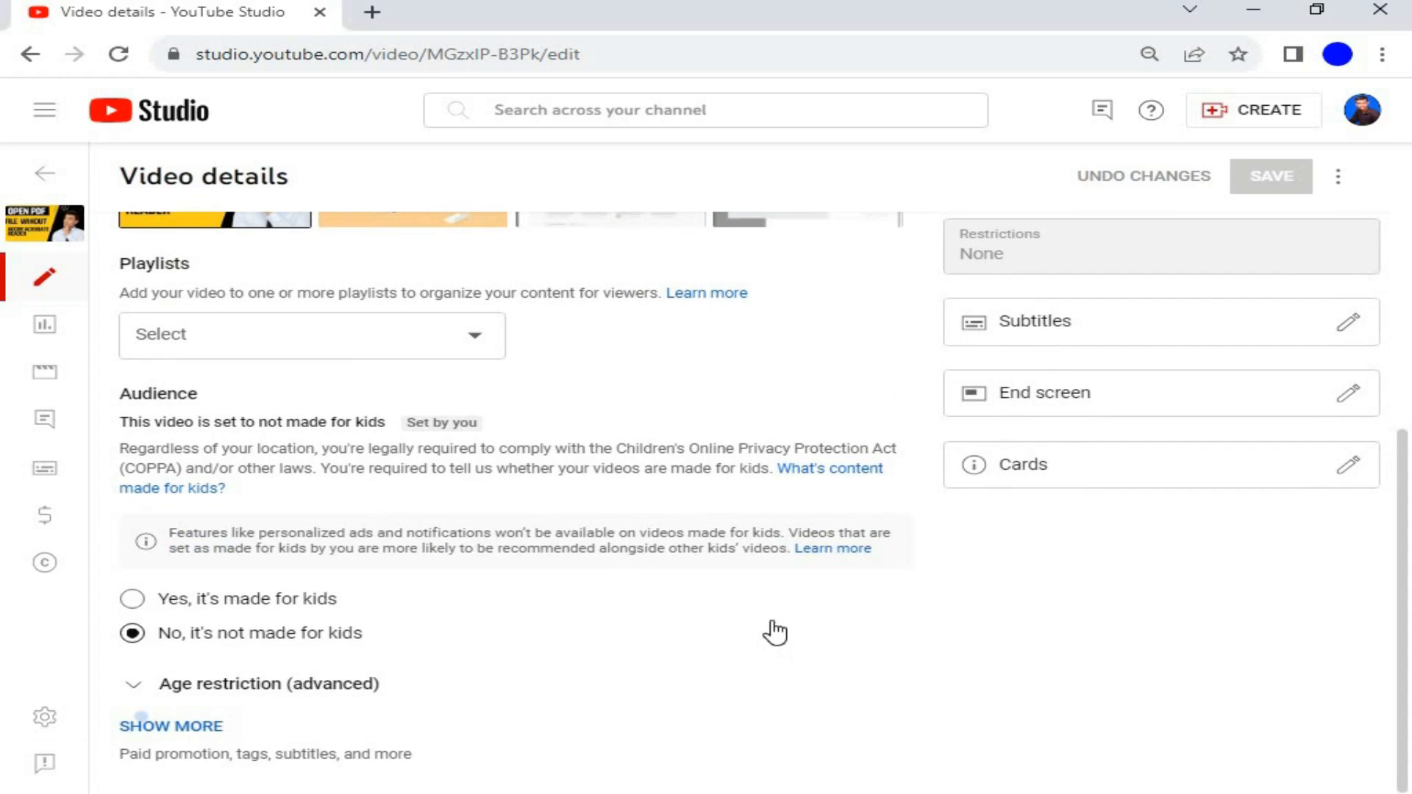
{"action": "scroll", "coordinate": [1408, 309], "scroll_direction": "down", "scroll_amount": 10}
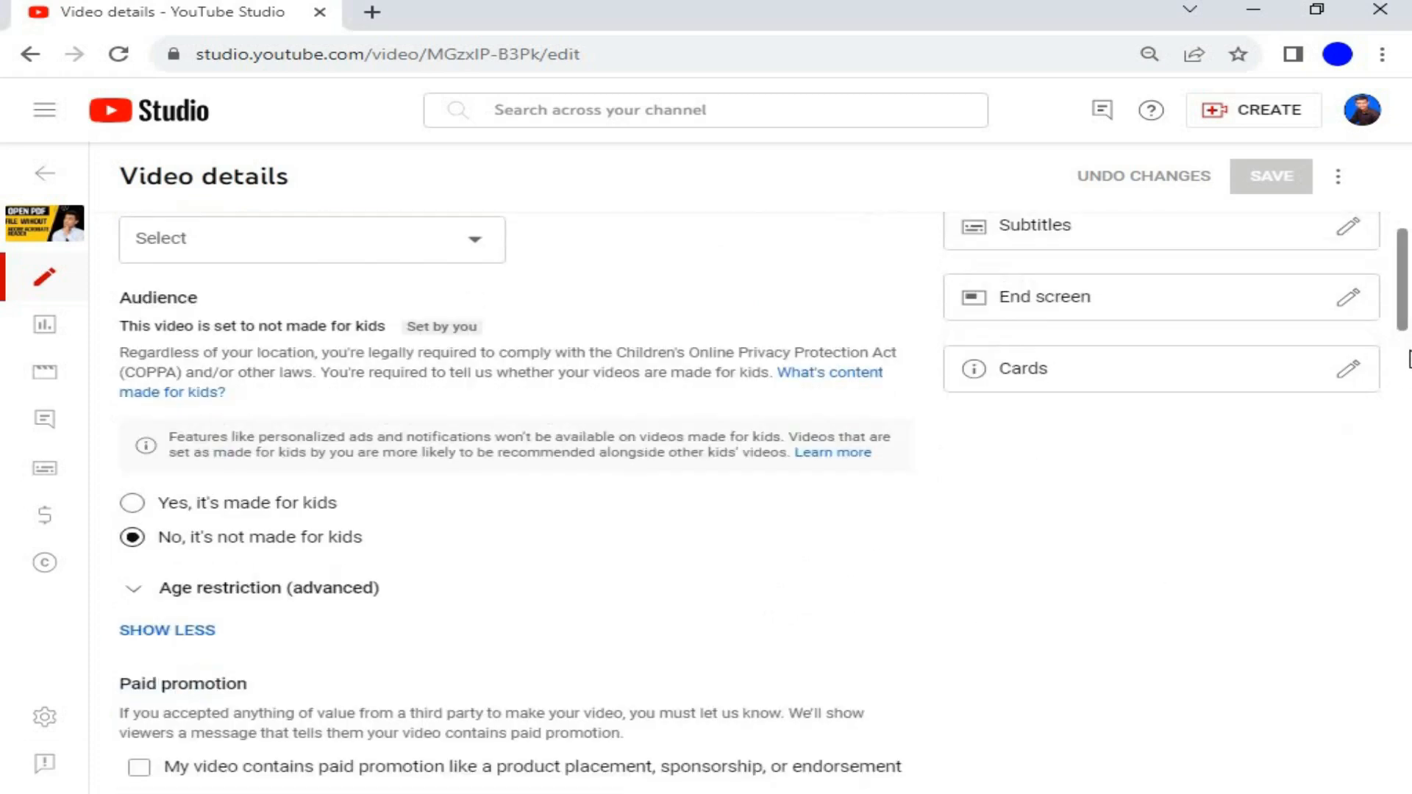
{"action": "scroll", "coordinate": [1408, 485], "scroll_direction": "down", "scroll_amount": 8}
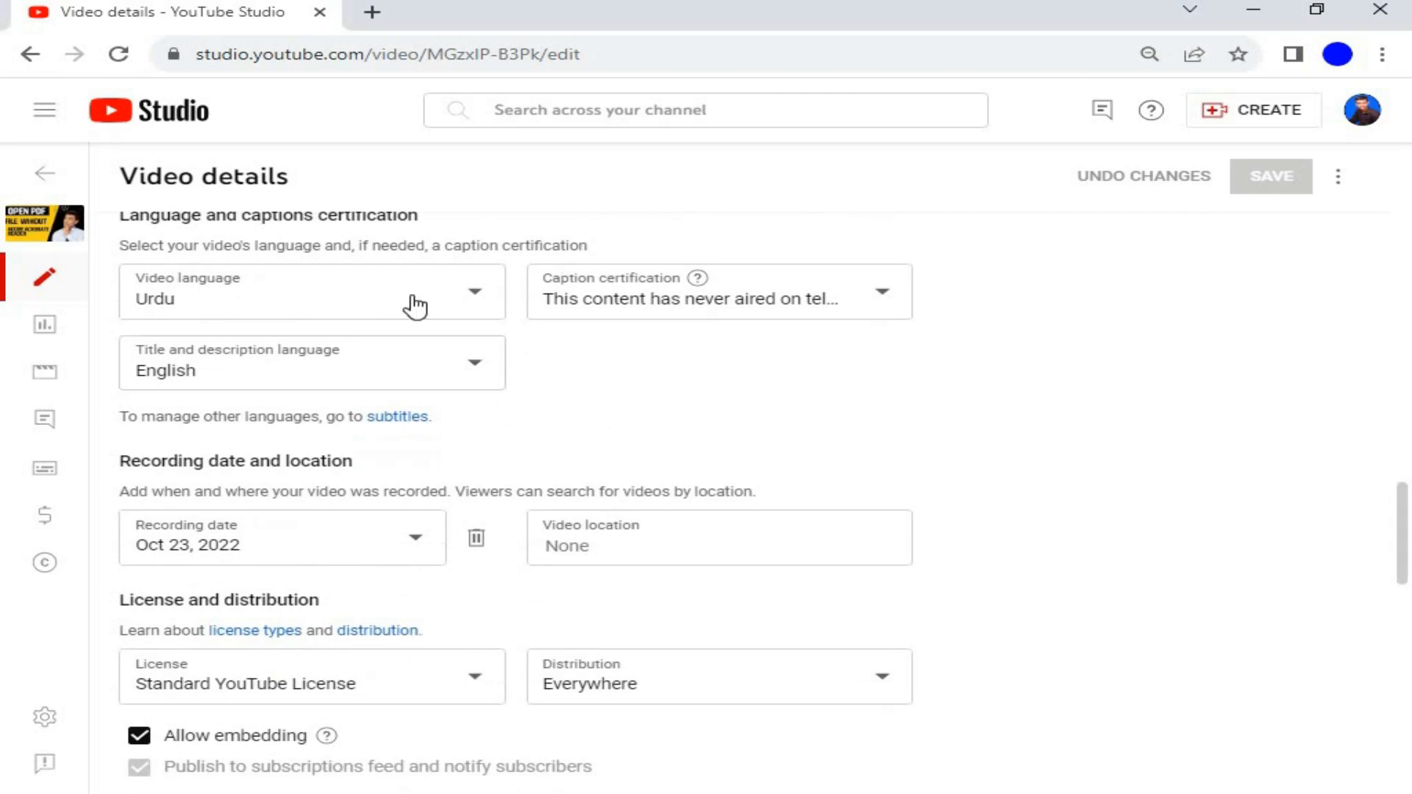
{"action": "left_click", "coordinate": [477, 297]}
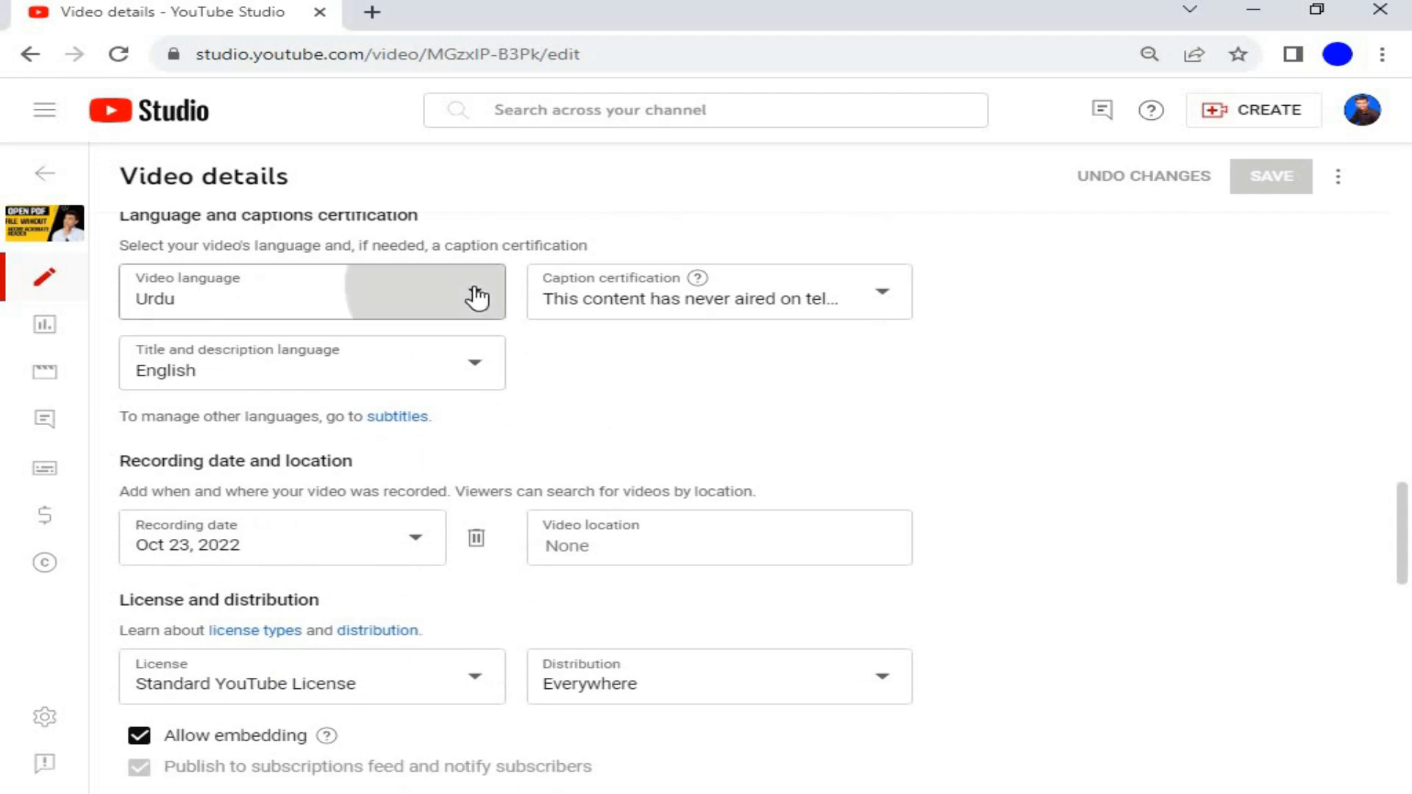
{"action": "left_click", "coordinate": [868, 386]}
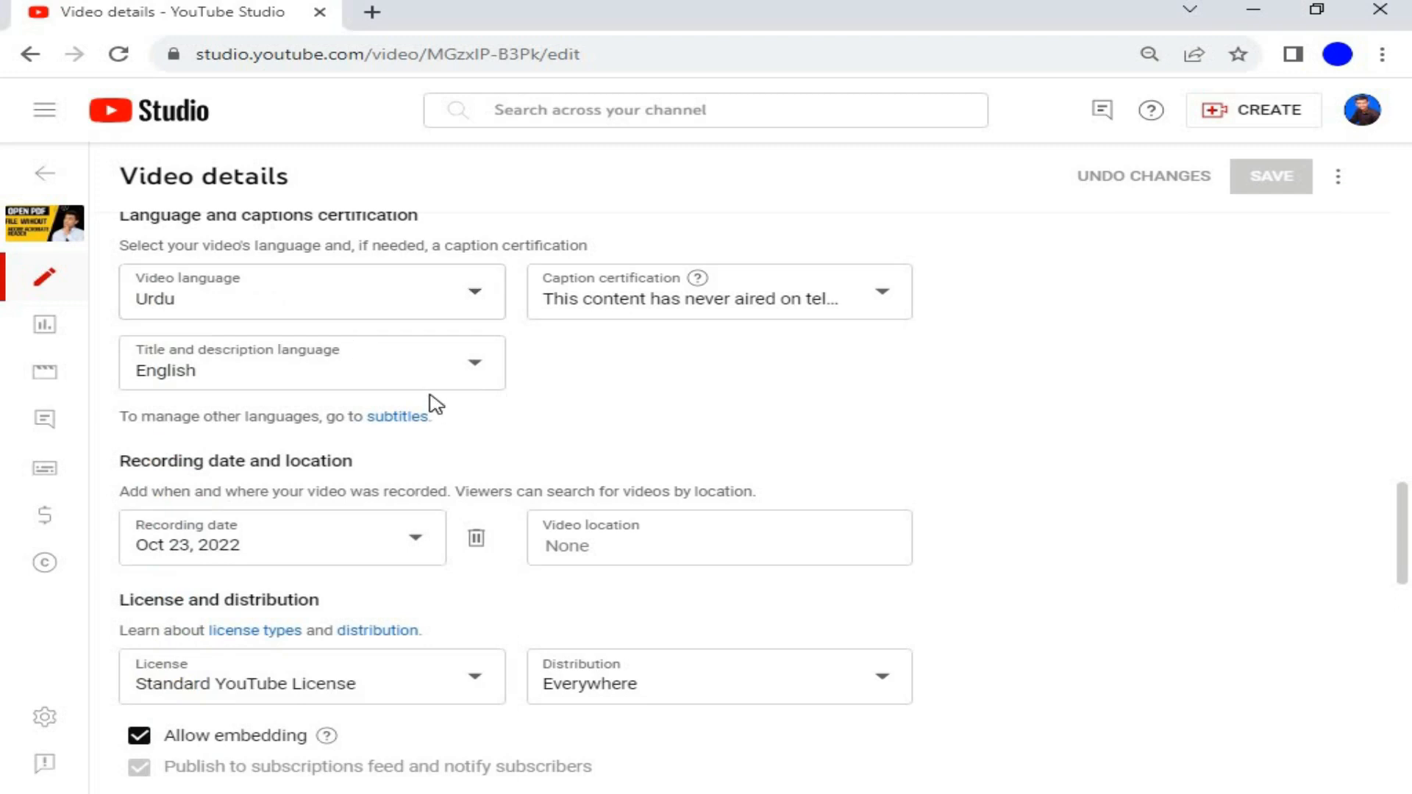
{"action": "left_click_drag", "start_coordinate": [1408, 559], "coordinate": [1409, 506]}
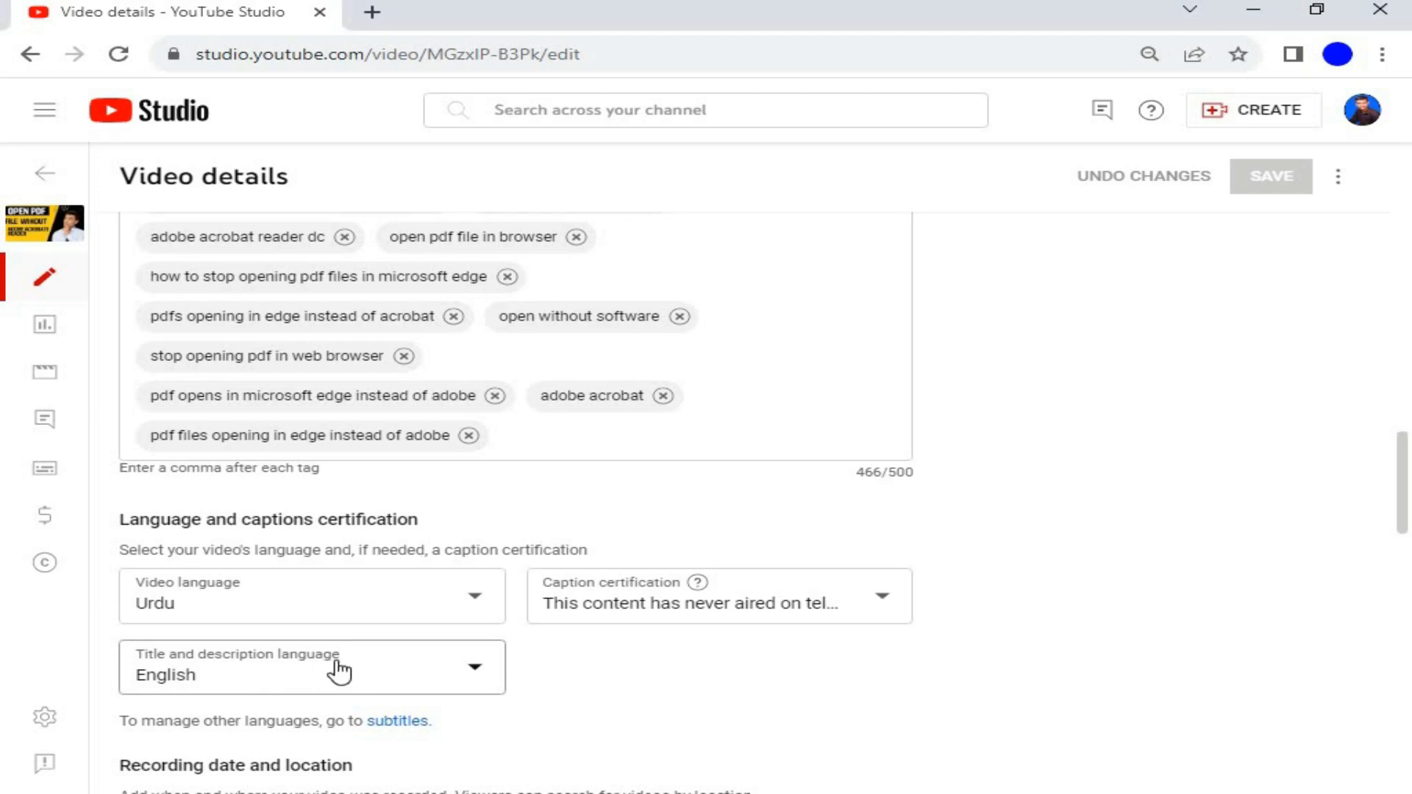
{"action": "left_click_drag", "start_coordinate": [1406, 486], "coordinate": [1408, 588]}
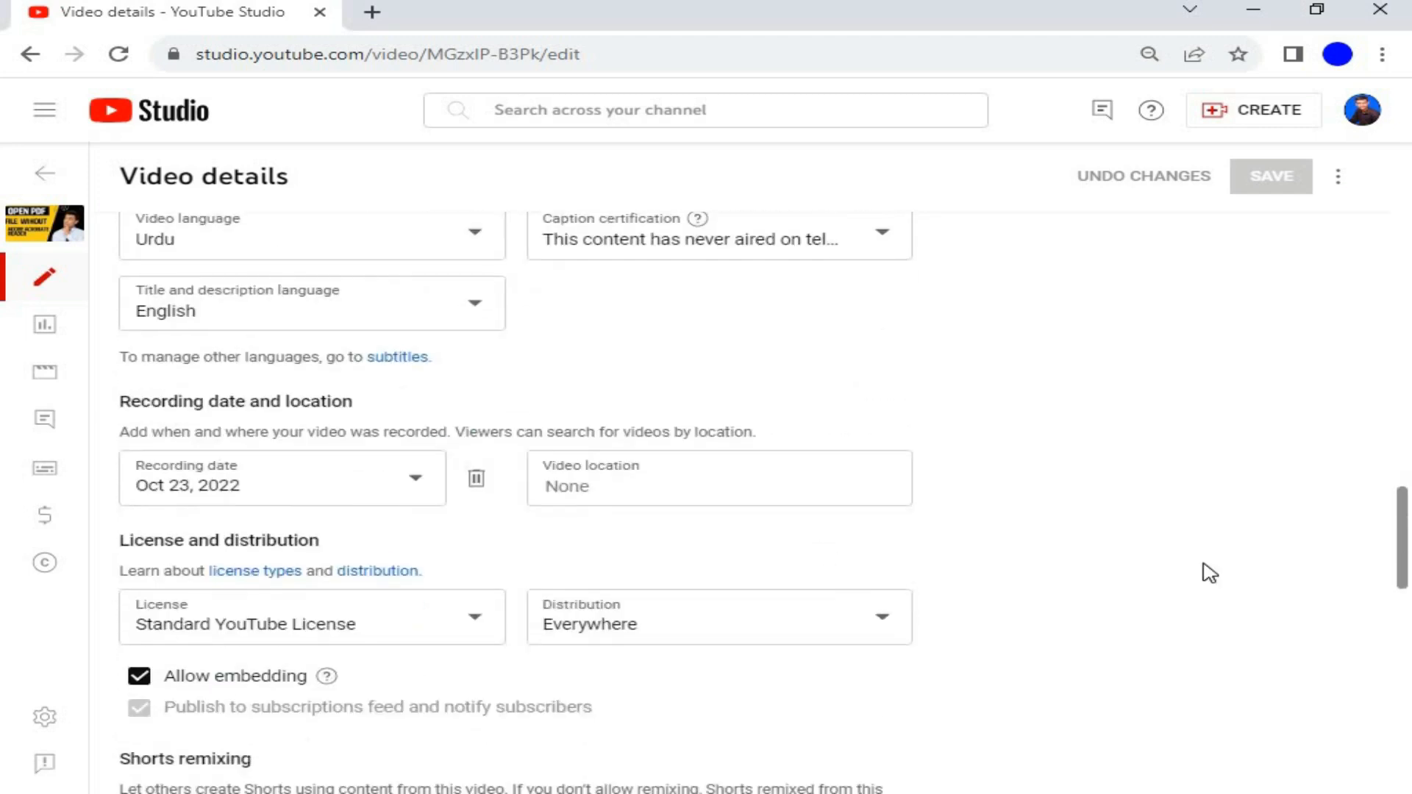
{"action": "left_click_drag", "start_coordinate": [1408, 541], "coordinate": [1408, 276]}
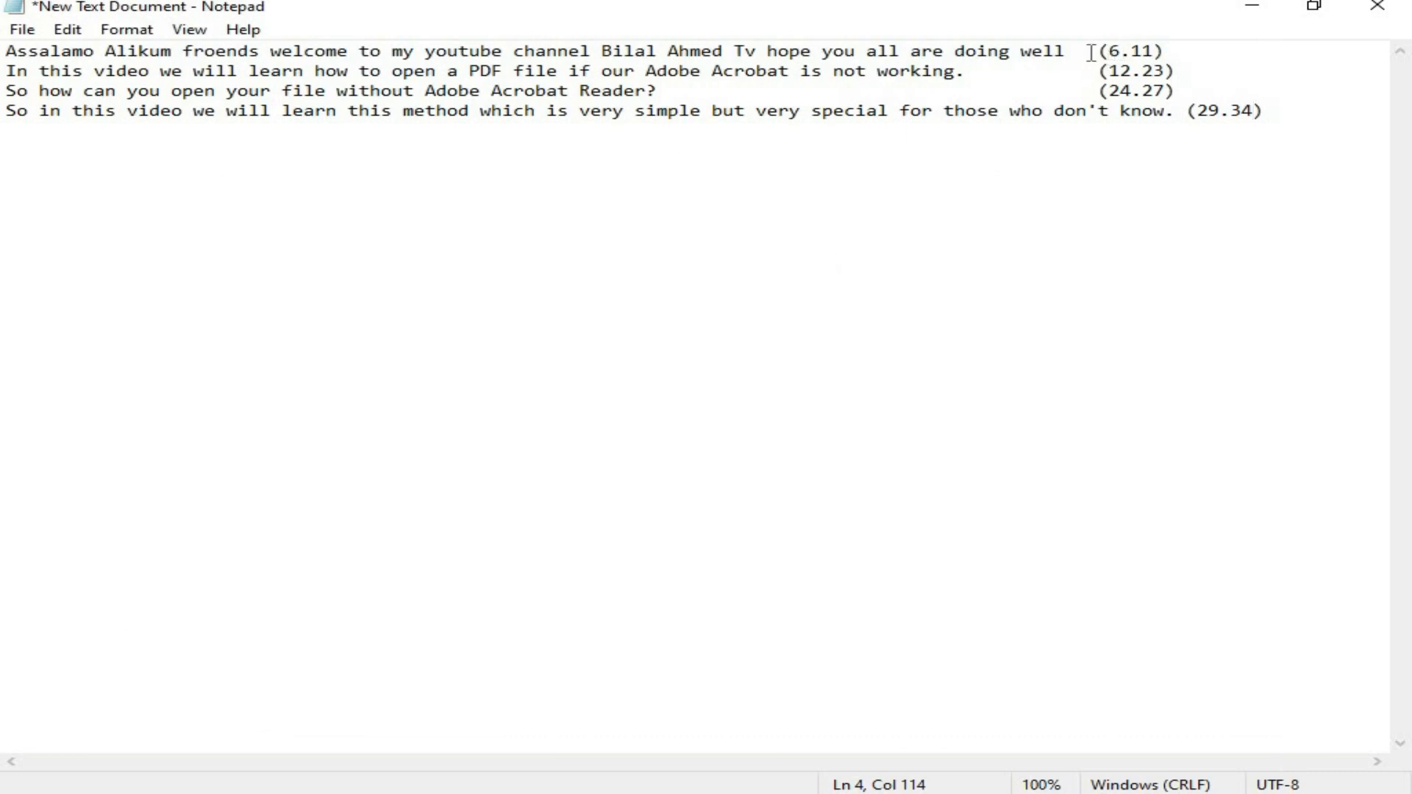
Switch to the Notepad script and check the timing noted beside the first caption line
{"action": "left_click_drag", "start_coordinate": [1097, 53], "coordinate": [1166, 53]}
{"action": "left_click", "coordinate": [1171, 54]}
{"action": "left_click", "coordinate": [1189, 148]}
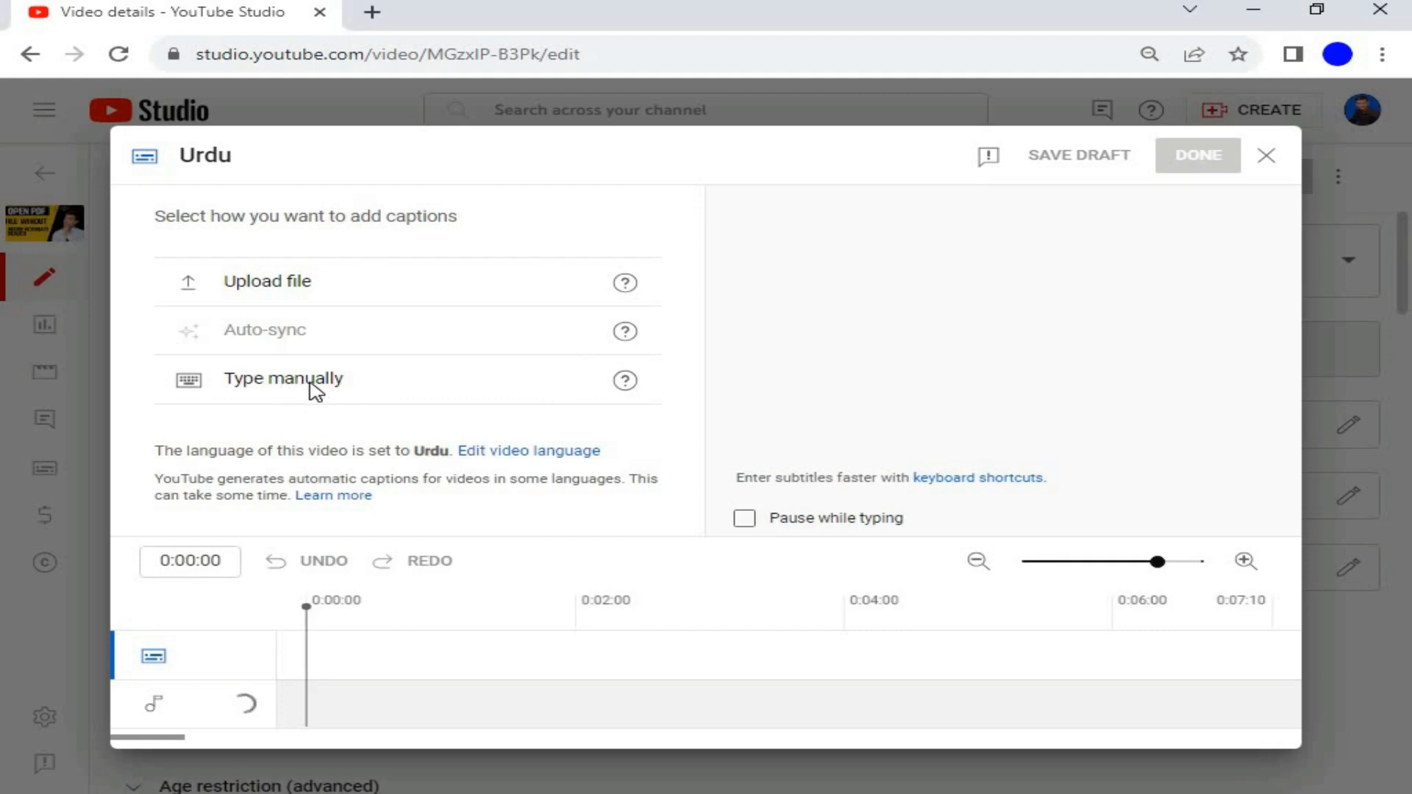
Start entering the Urdu captions manually, play the opening of the video and zoom the caption timeline fully out
{"action": "left_click", "coordinate": [312, 394]}
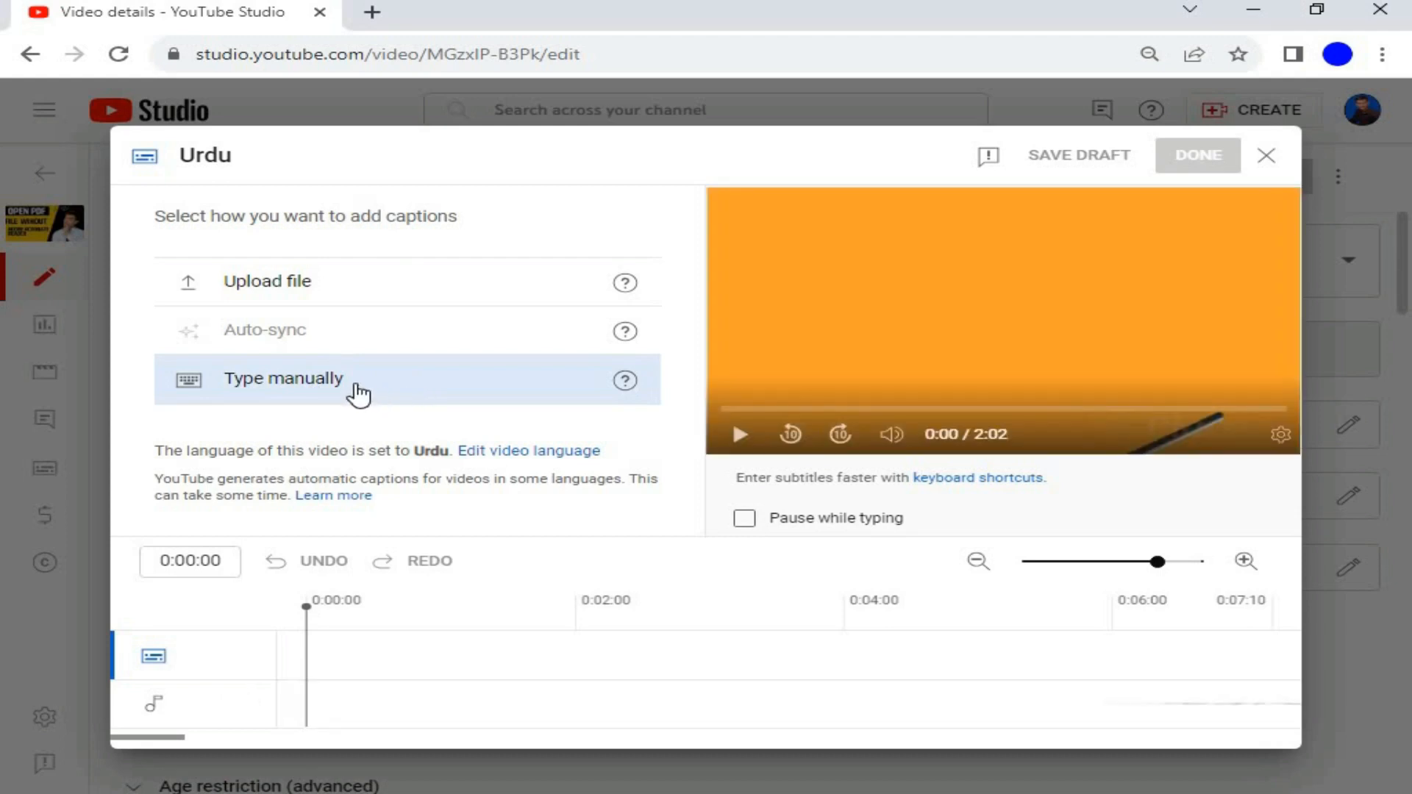
{"action": "left_click", "coordinate": [359, 390]}
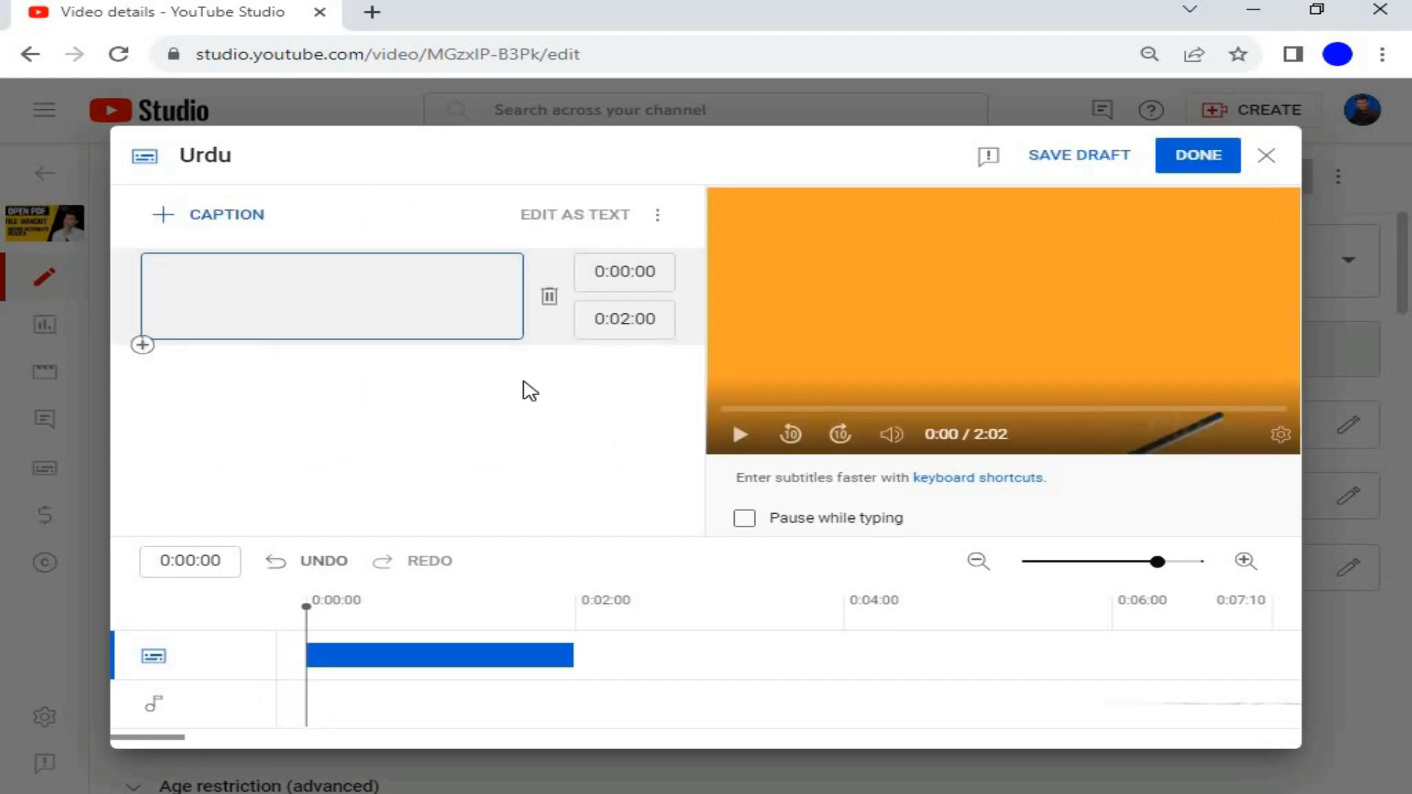
{"action": "left_click", "coordinate": [739, 434]}
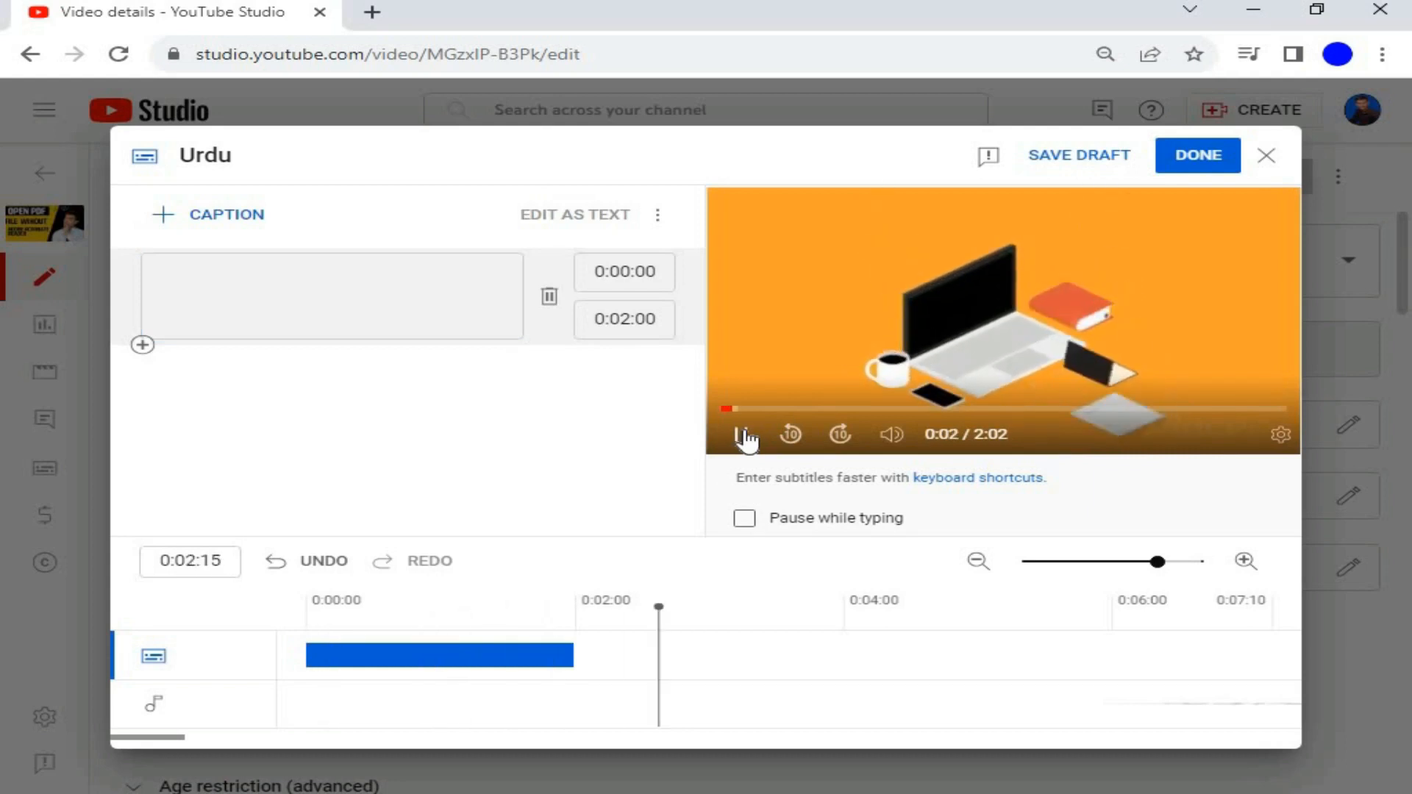
{"action": "left_click", "coordinate": [744, 434]}
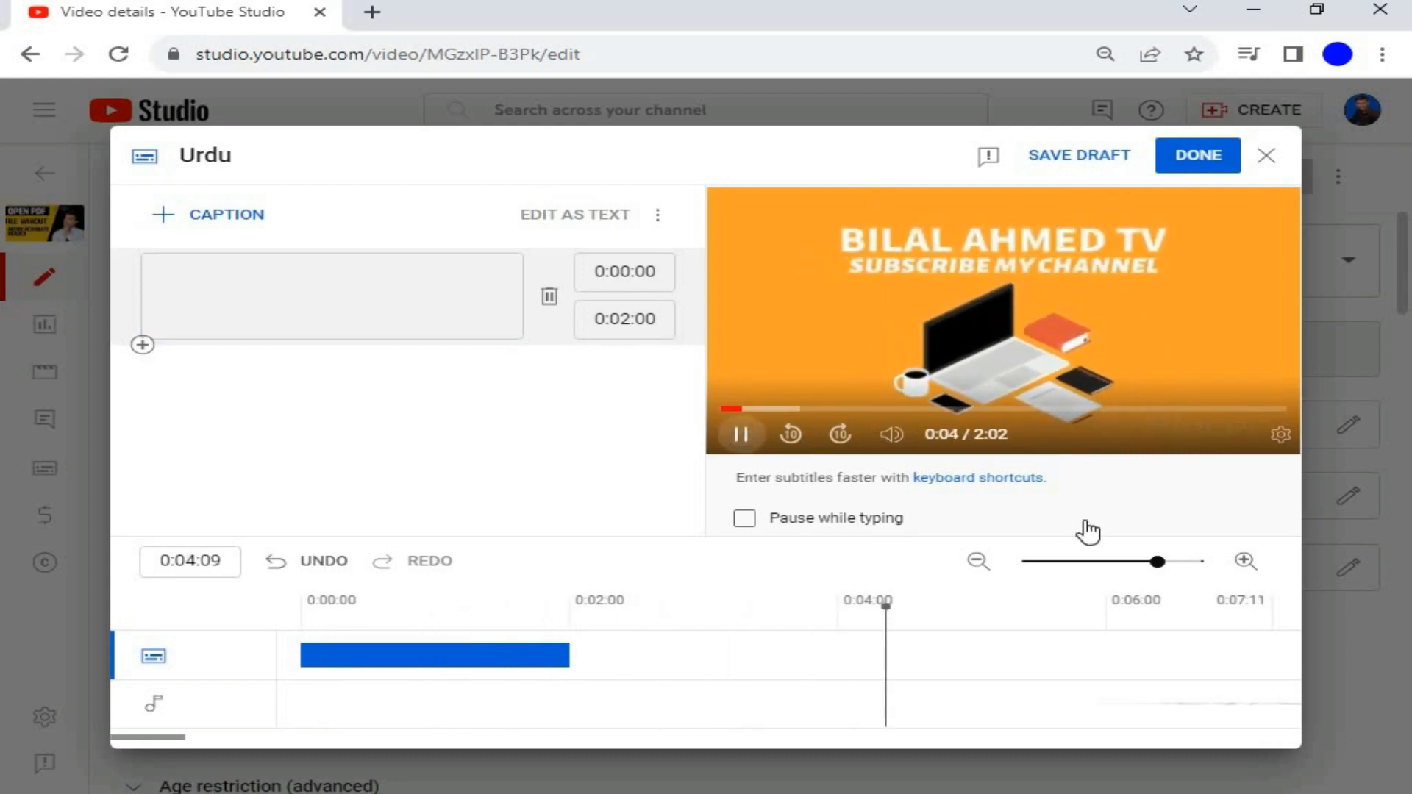
{"action": "left_click_drag", "start_coordinate": [1158, 562], "coordinate": [1022, 570]}
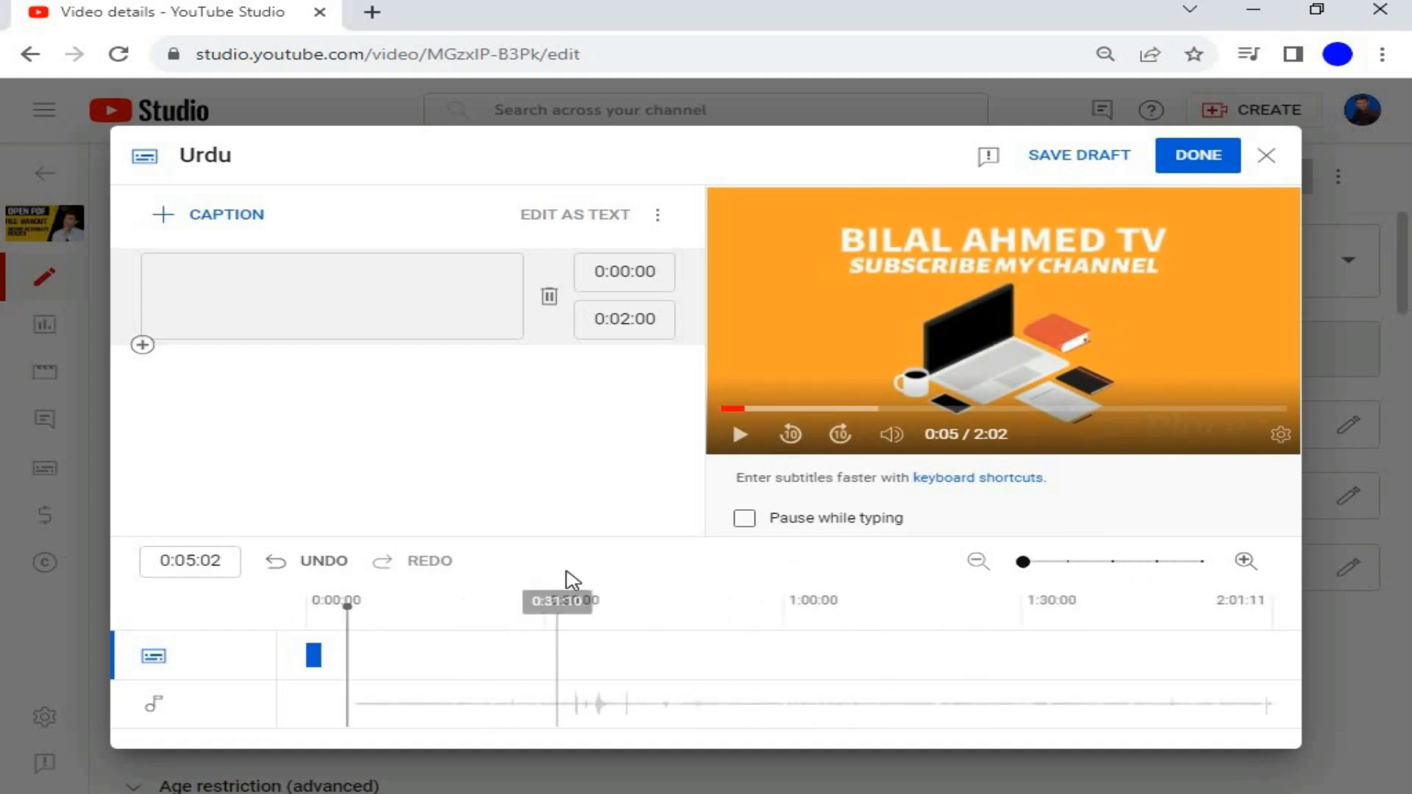
Play and pause the video to locate where the first spoken line starts and ends
{"action": "left_click", "coordinate": [741, 435]}
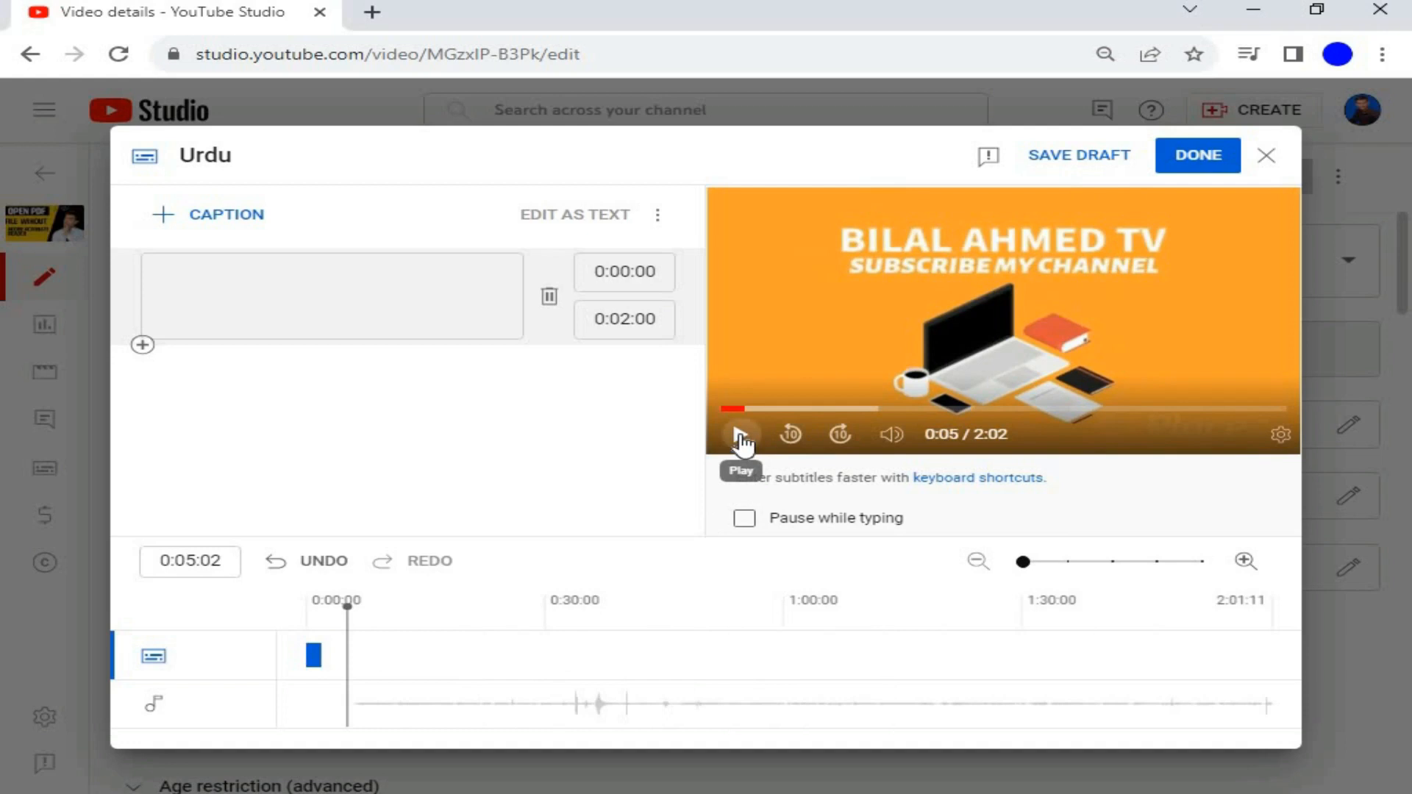
{"action": "left_click", "coordinate": [741, 436]}
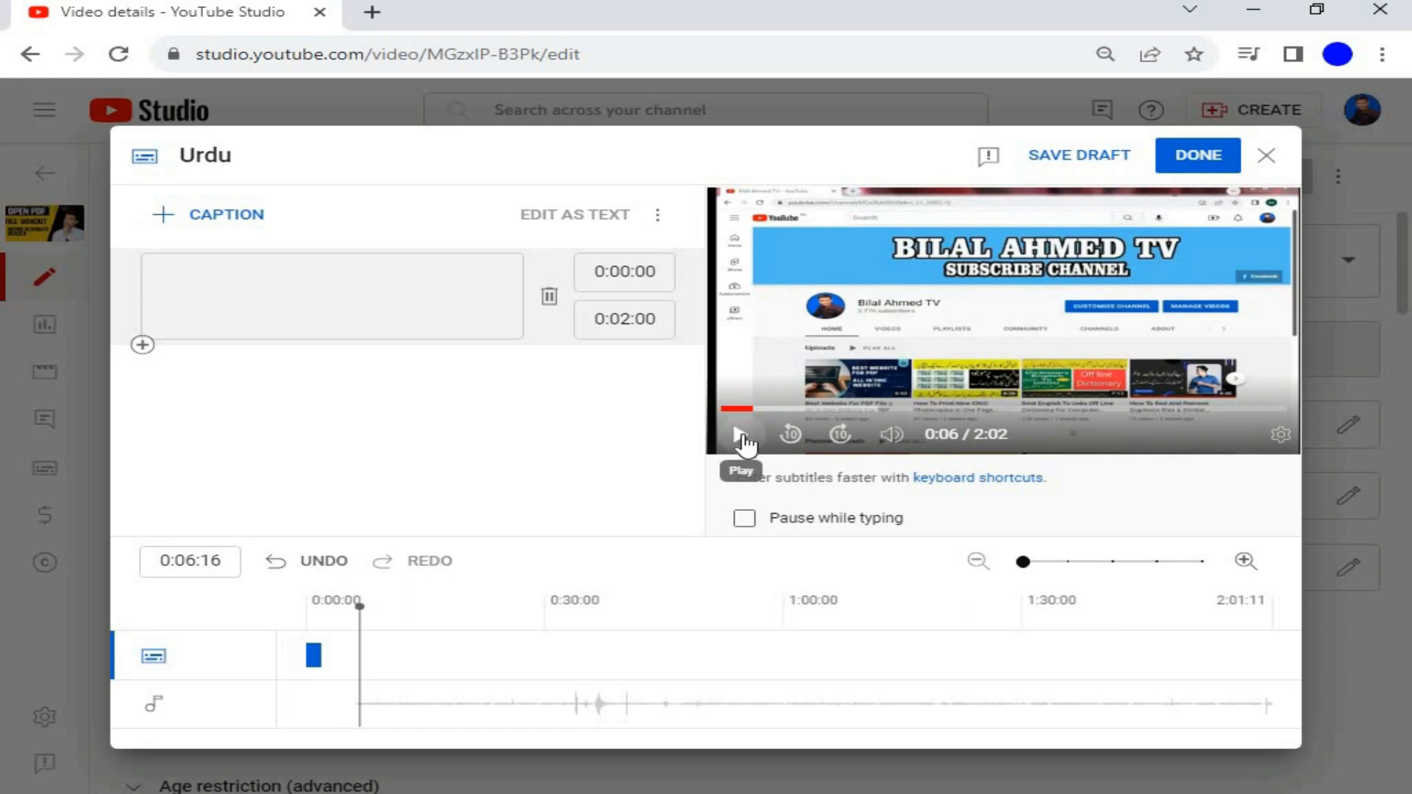
{"action": "left_click", "coordinate": [742, 438]}
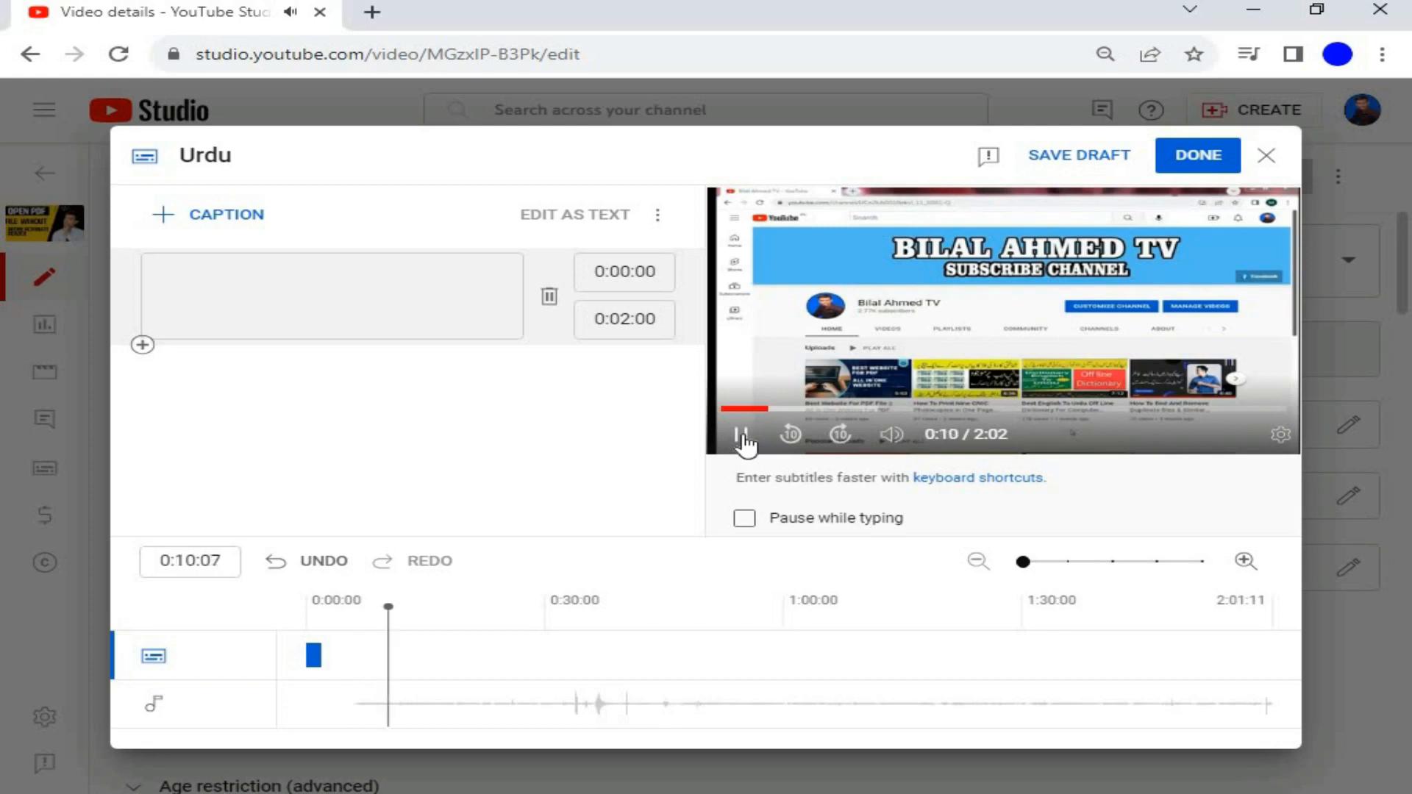
{"action": "left_click", "coordinate": [742, 438]}
Set the first caption's start time to 0:06:00 and its end time to 0:11:00
{"action": "left_click", "coordinate": [627, 271]}
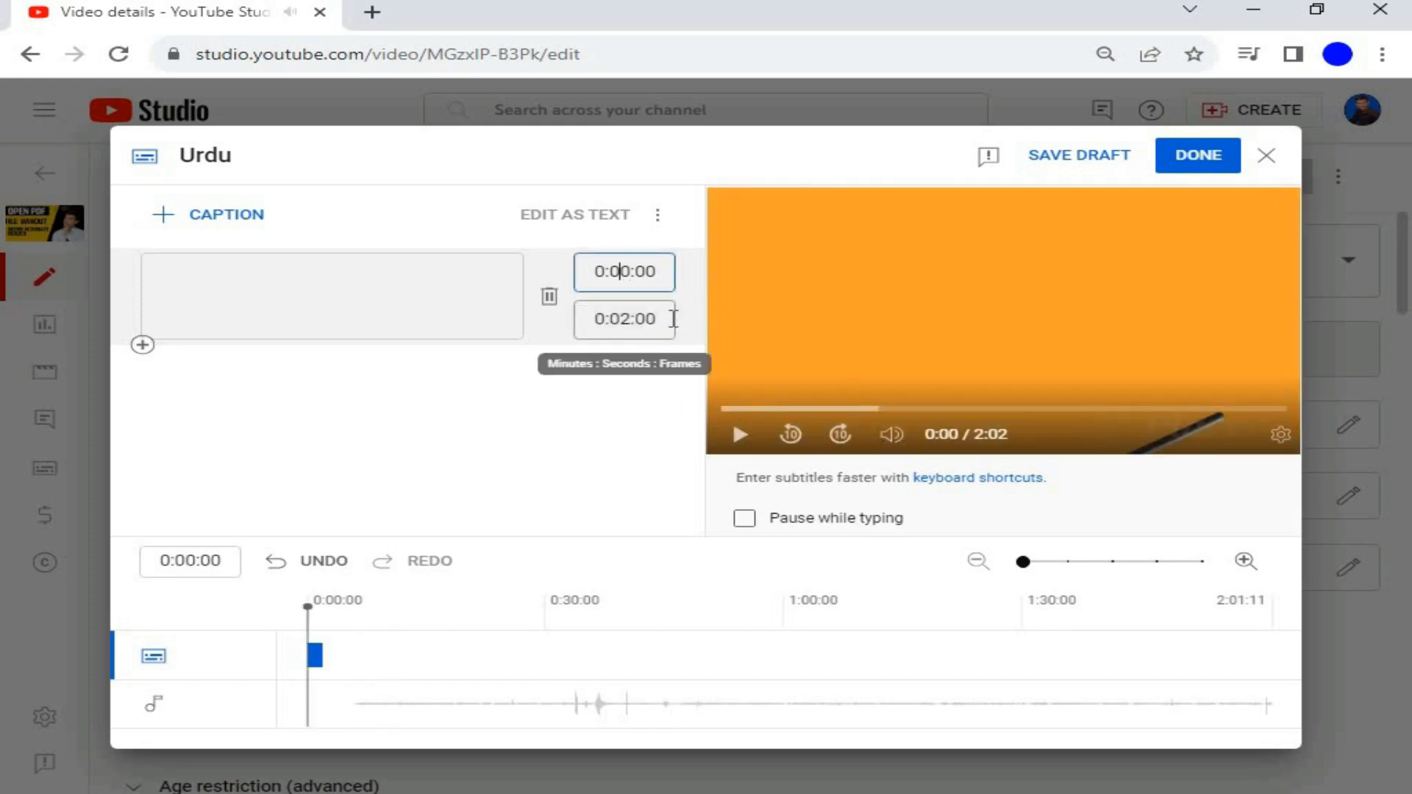
{"action": "type", "text": "6"}
{"action": "key", "text": "Tab"}
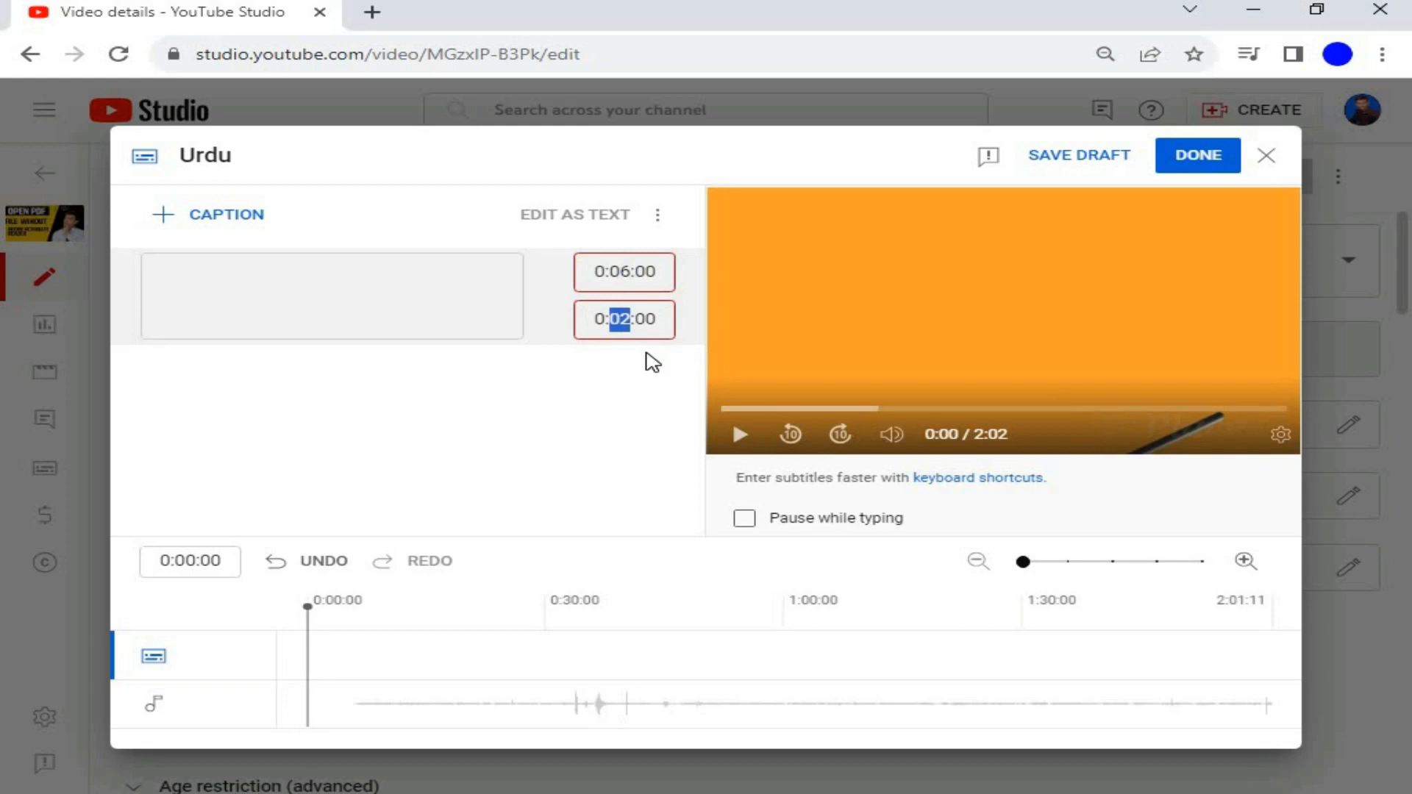
{"action": "type", "text": "11"}
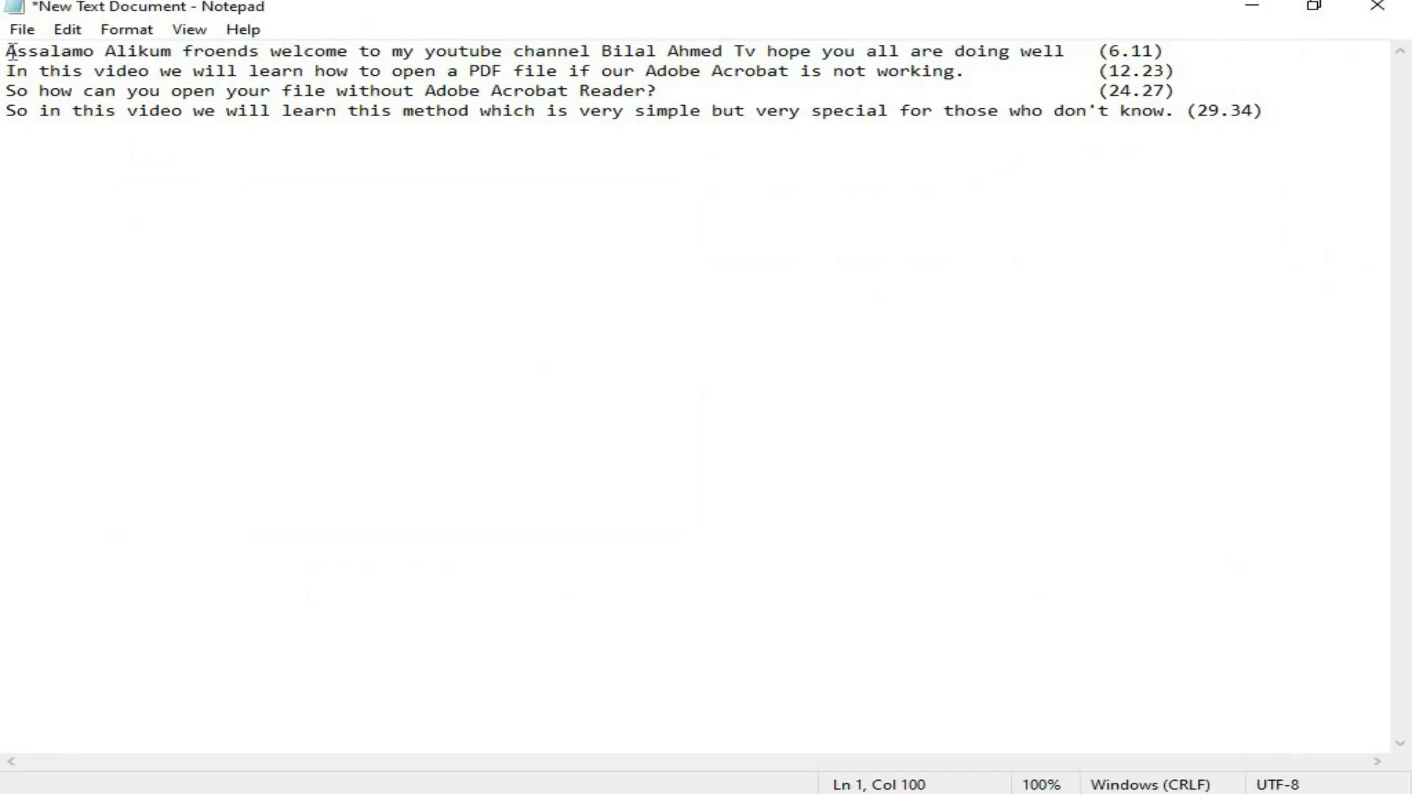
Copy the greeting line without its timing note from the Notepad script and paste it into the first Urdu caption
{"action": "left_click_drag", "start_coordinate": [9, 50], "coordinate": [1043, 48]}
{"action": "left_click", "coordinate": [1043, 48]}
{"action": "left_click_drag", "start_coordinate": [11, 50], "coordinate": [1072, 57]}
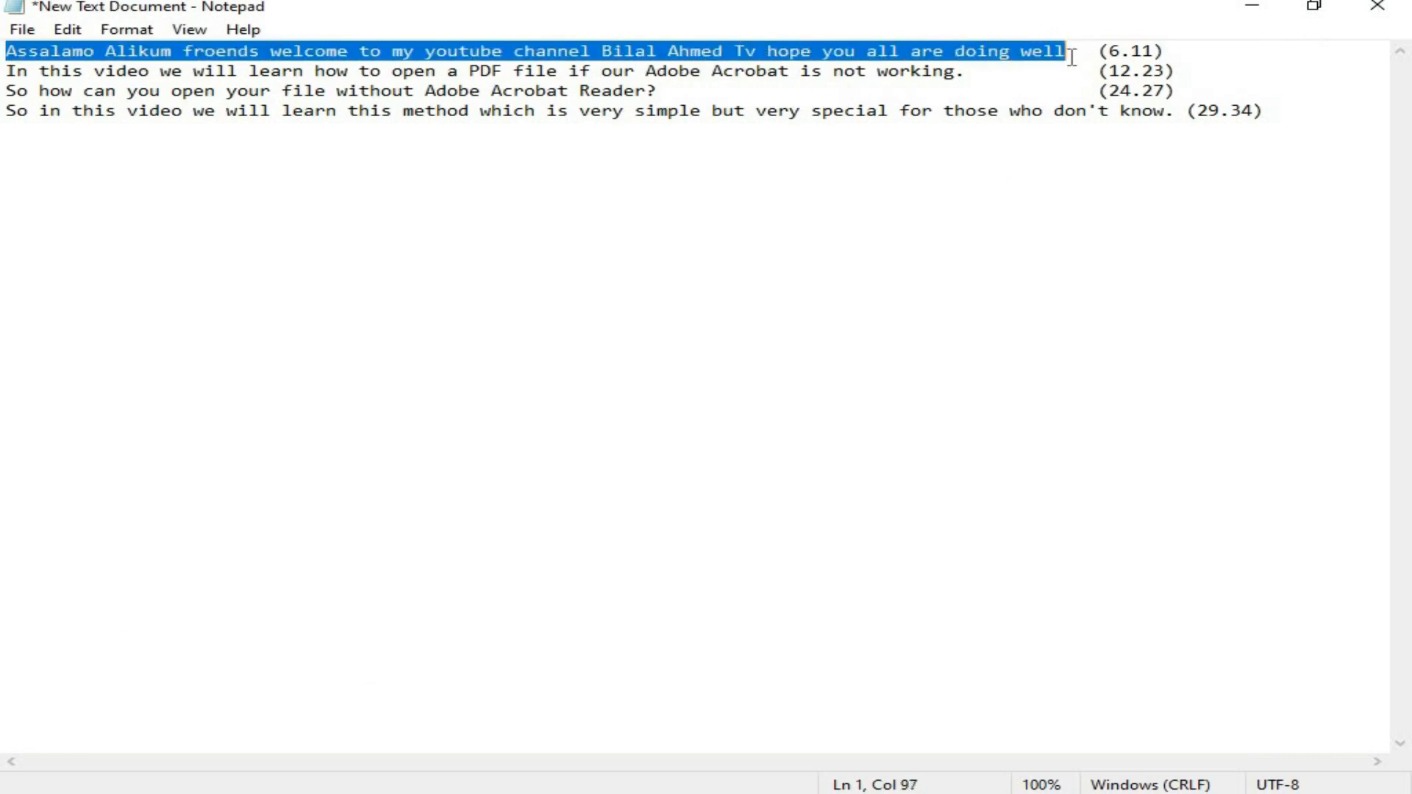
{"action": "right_click", "coordinate": [1044, 56]}
{"action": "left_click", "coordinate": [1110, 123]}
{"action": "key", "text": "alt+Tab"}
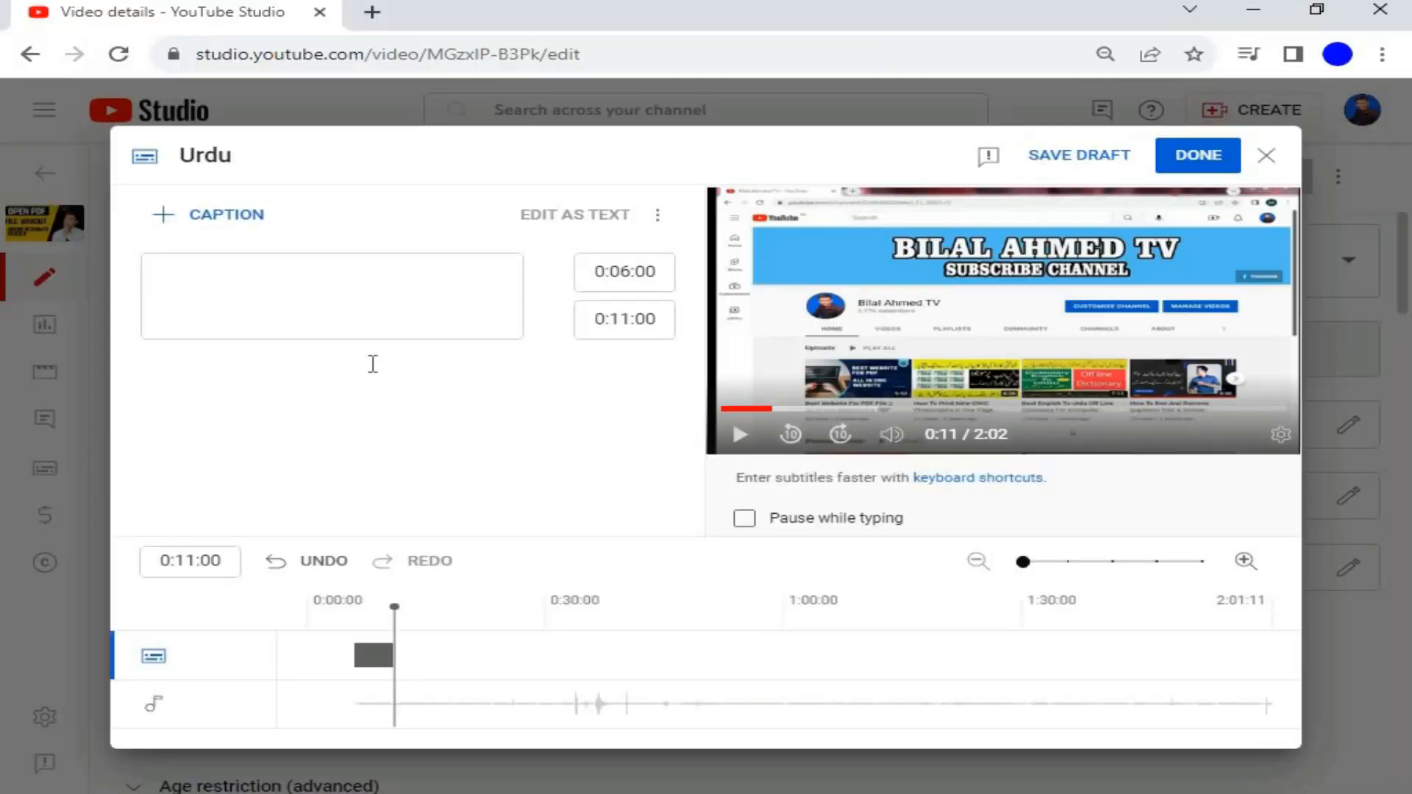
{"action": "right_click", "coordinate": [306, 271]}
{"action": "left_click", "coordinate": [392, 446]}
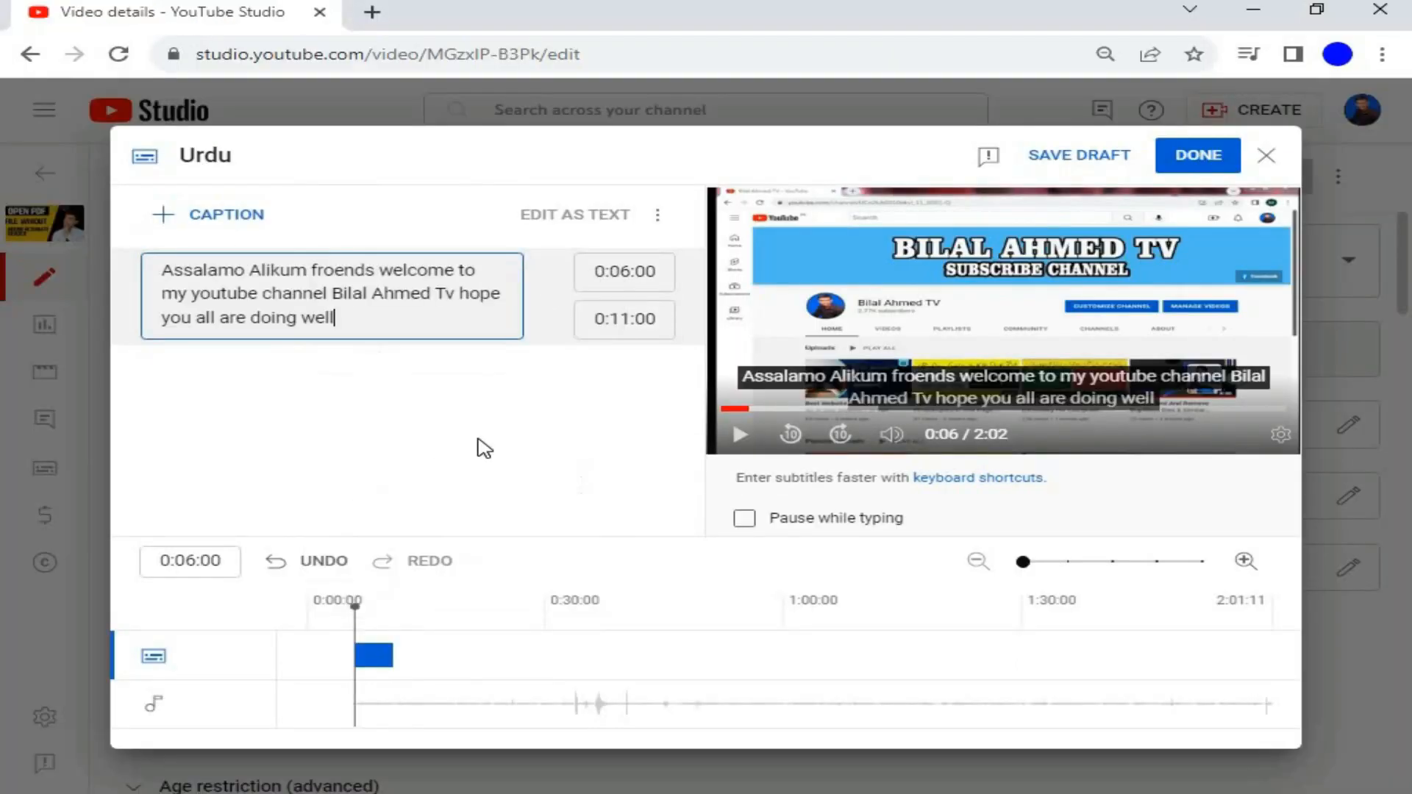
Play the video from about 0:03 through the end of the first caption to check its timing
{"action": "left_click", "coordinate": [748, 416]}
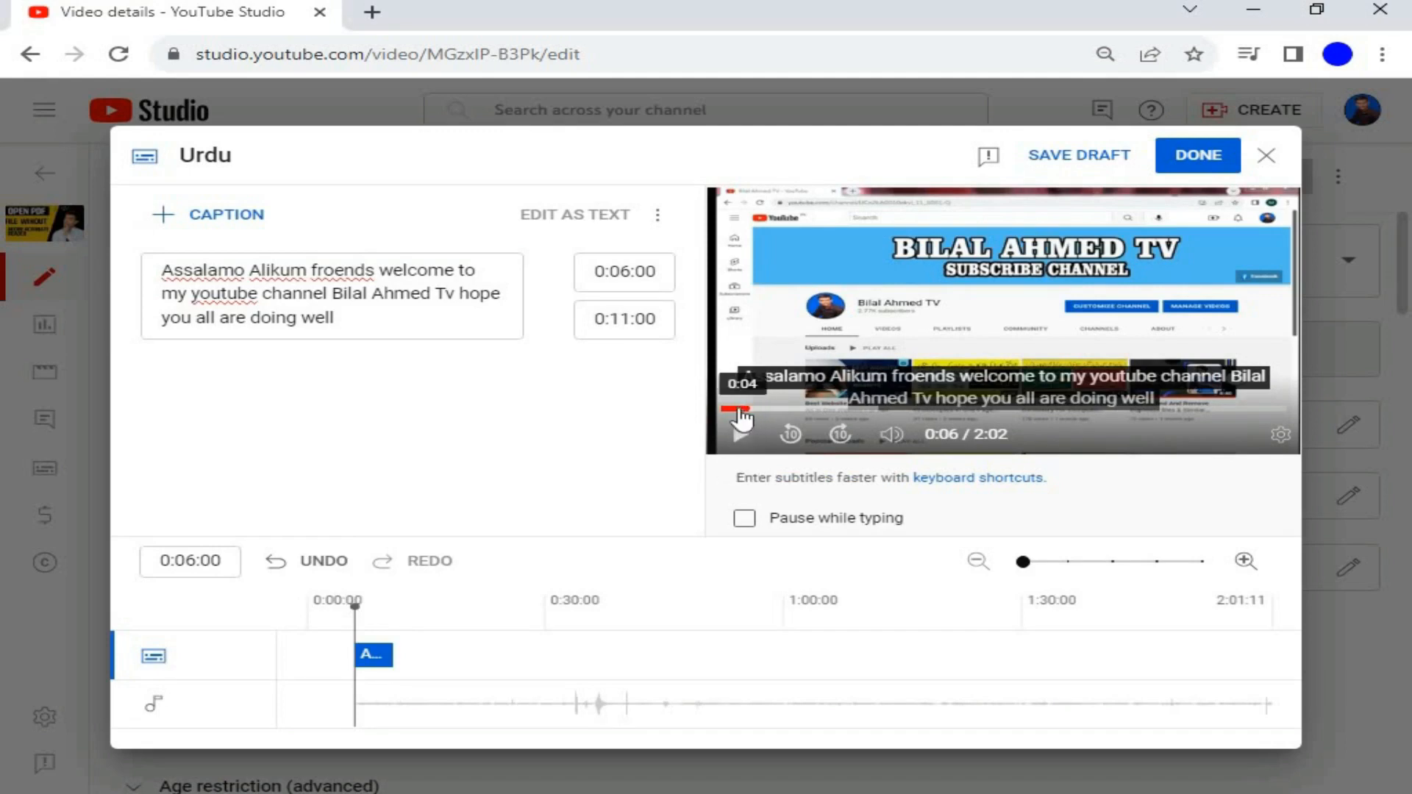
{"action": "left_click", "coordinate": [738, 410]}
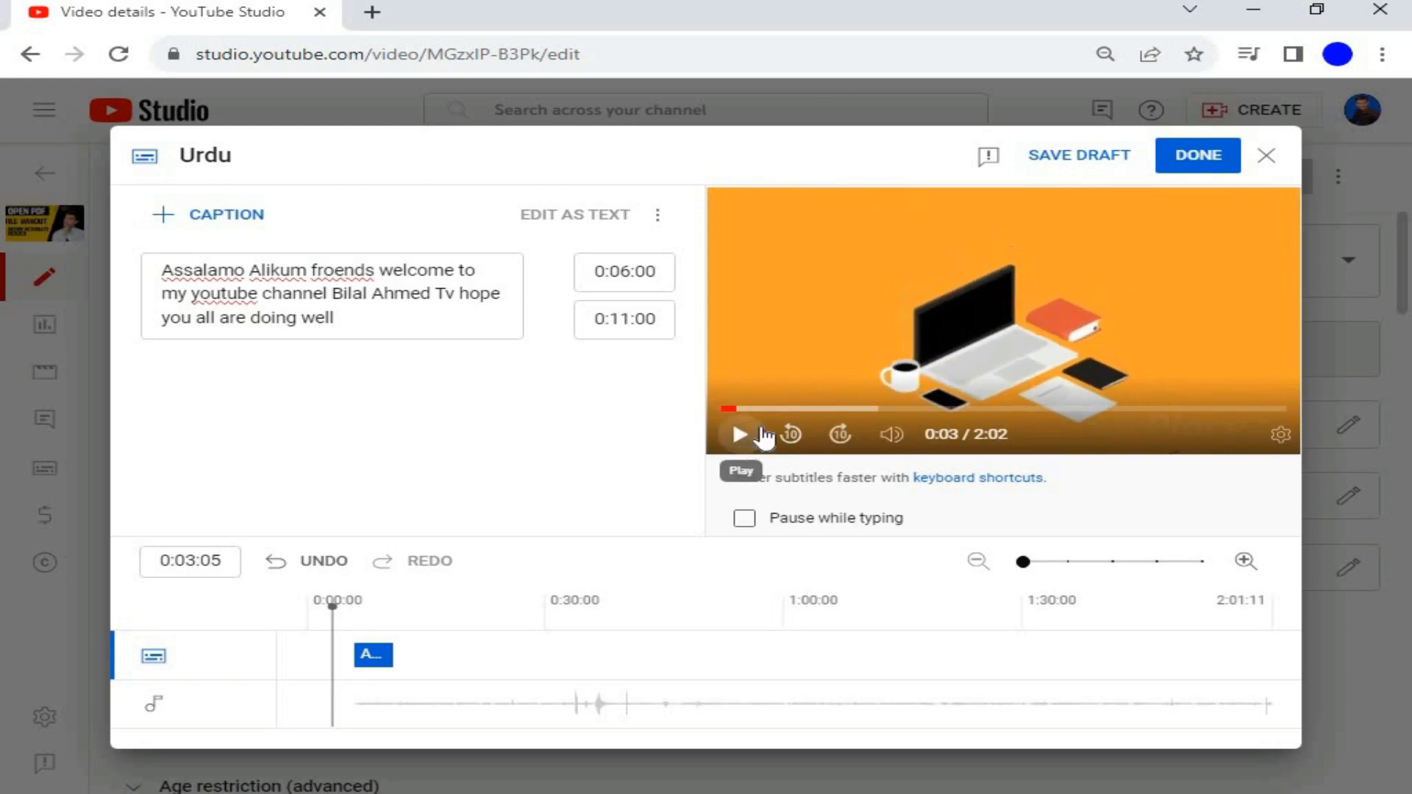
{"action": "left_click", "coordinate": [763, 437]}
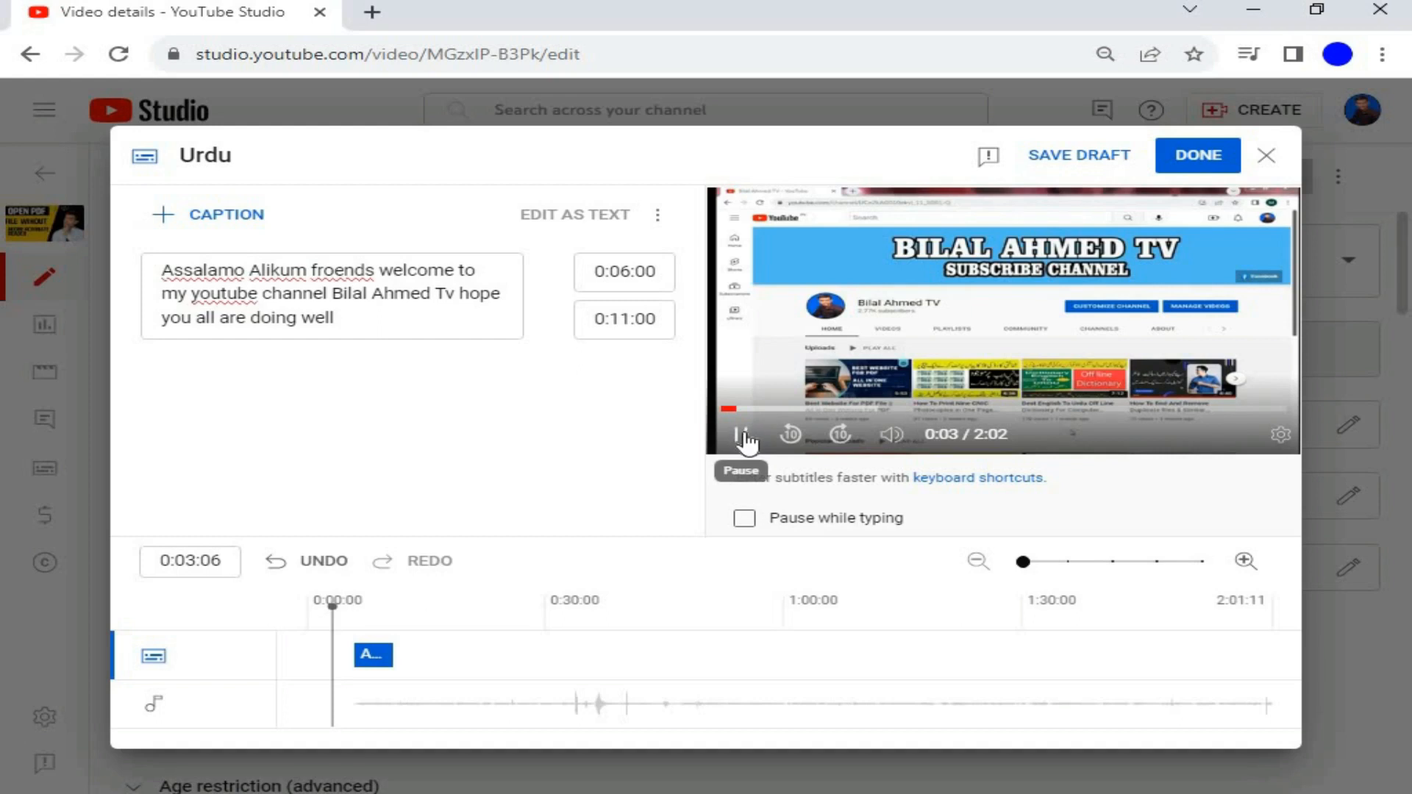
{"action": "left_click", "coordinate": [742, 437]}
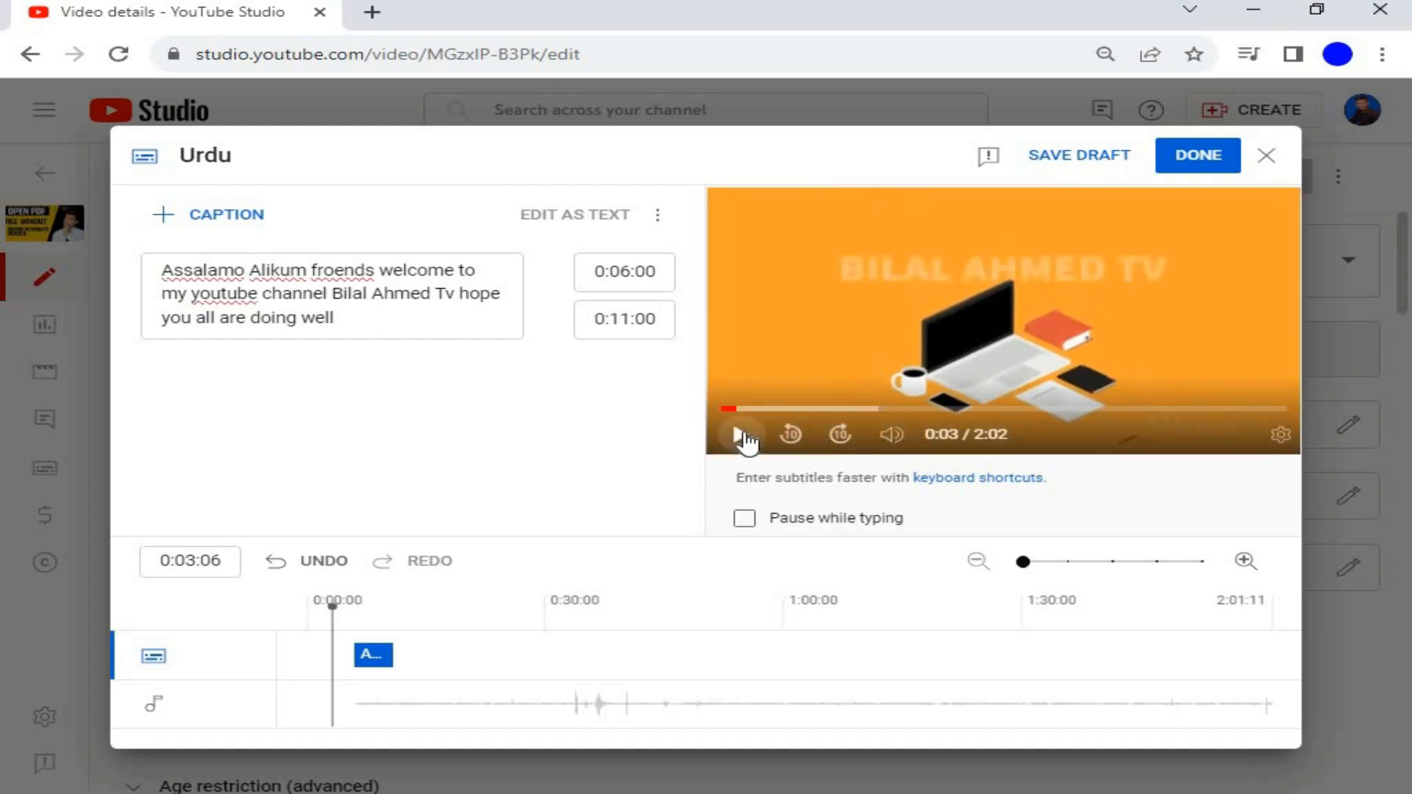
{"action": "left_click", "coordinate": [741, 437]}
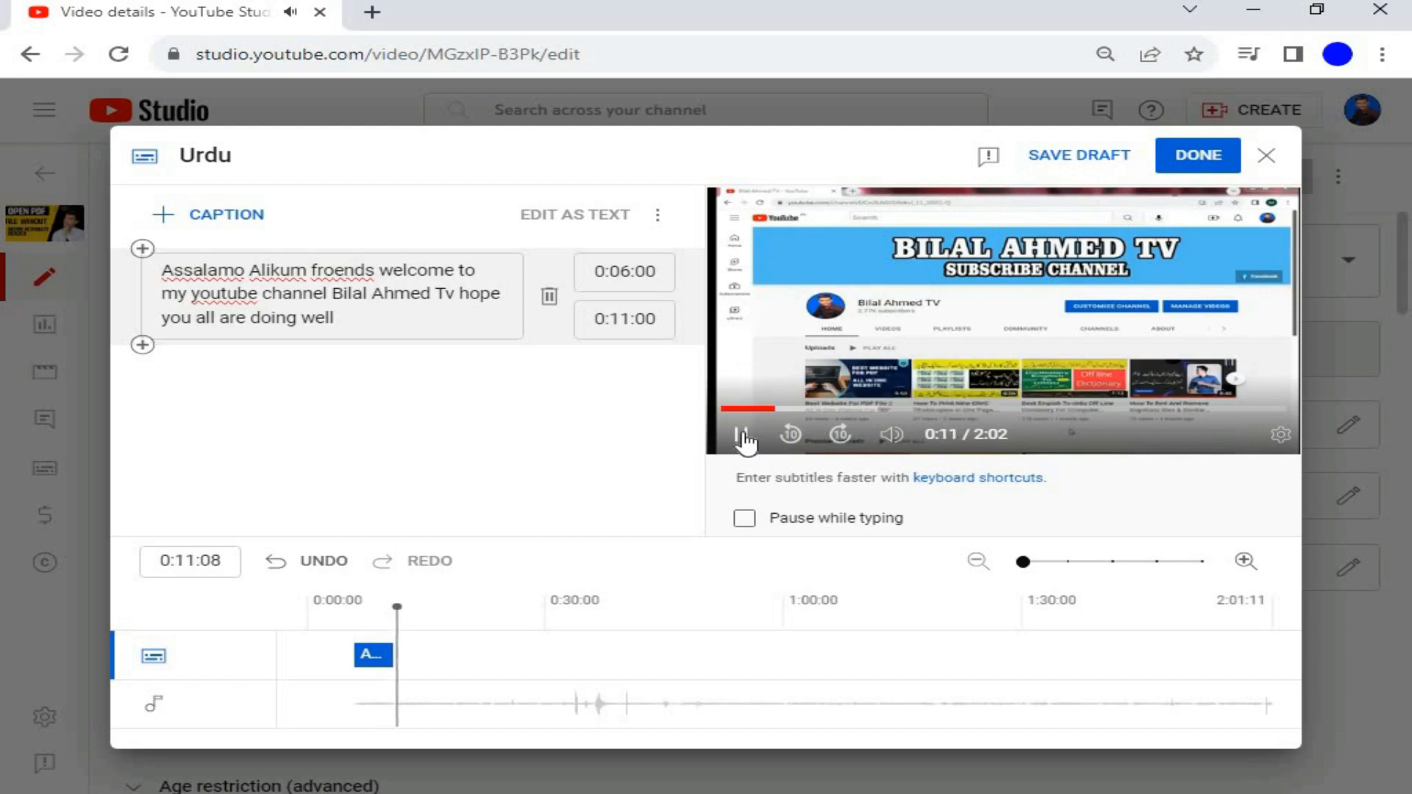
{"action": "left_click", "coordinate": [741, 436]}
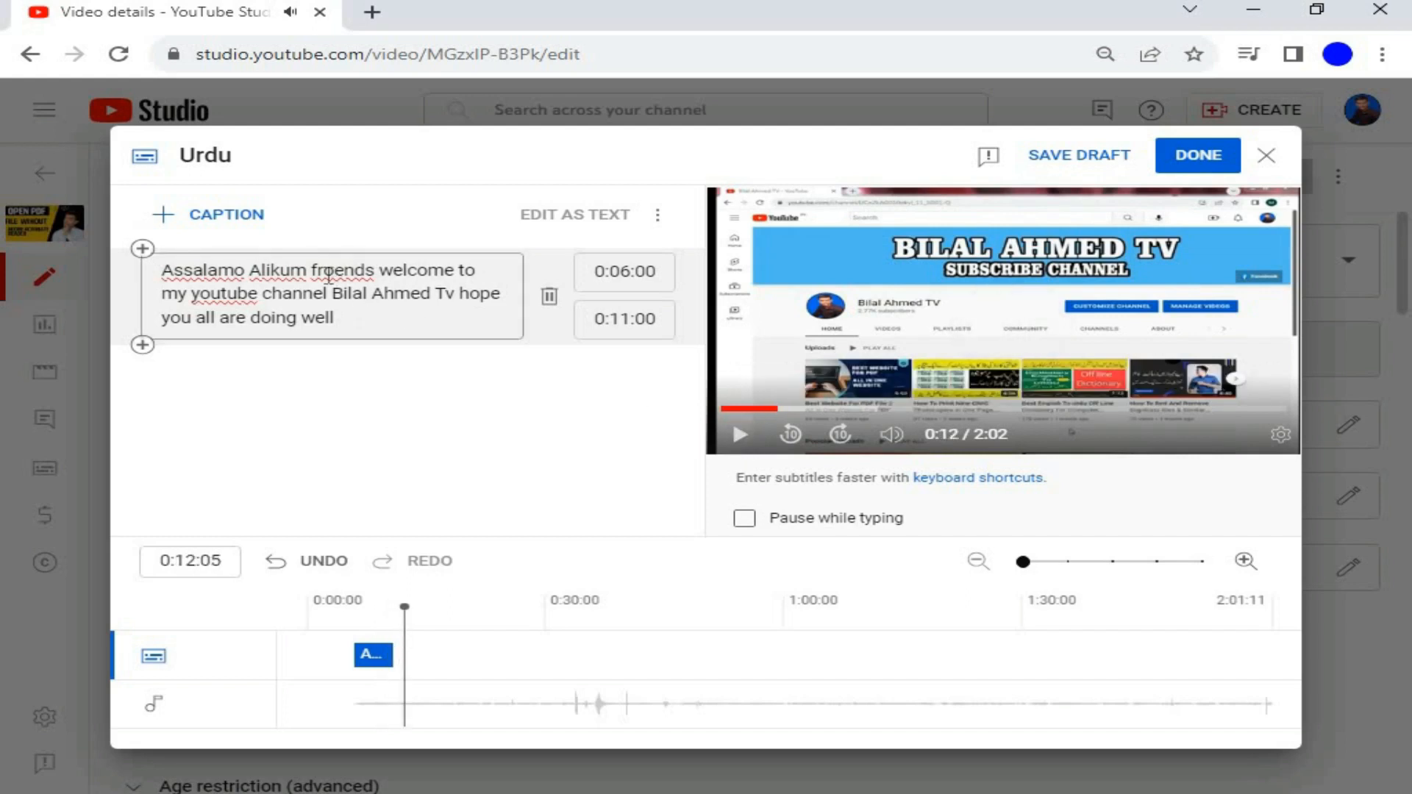
Correct "froends" to "friends" in the first caption and add a second caption
{"action": "left_click_drag", "start_coordinate": [324, 270], "coordinate": [346, 273]}
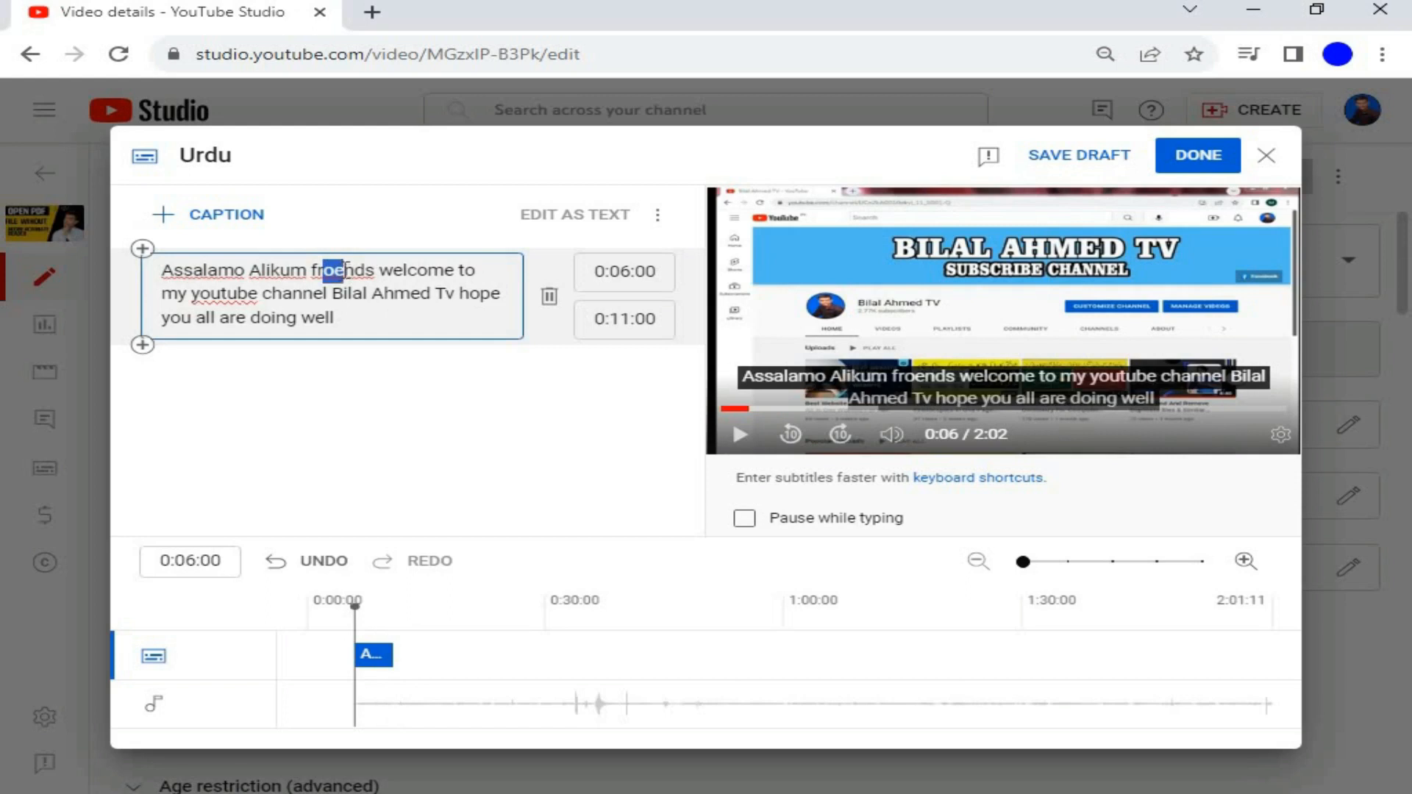
{"action": "type", "text": "ie"}
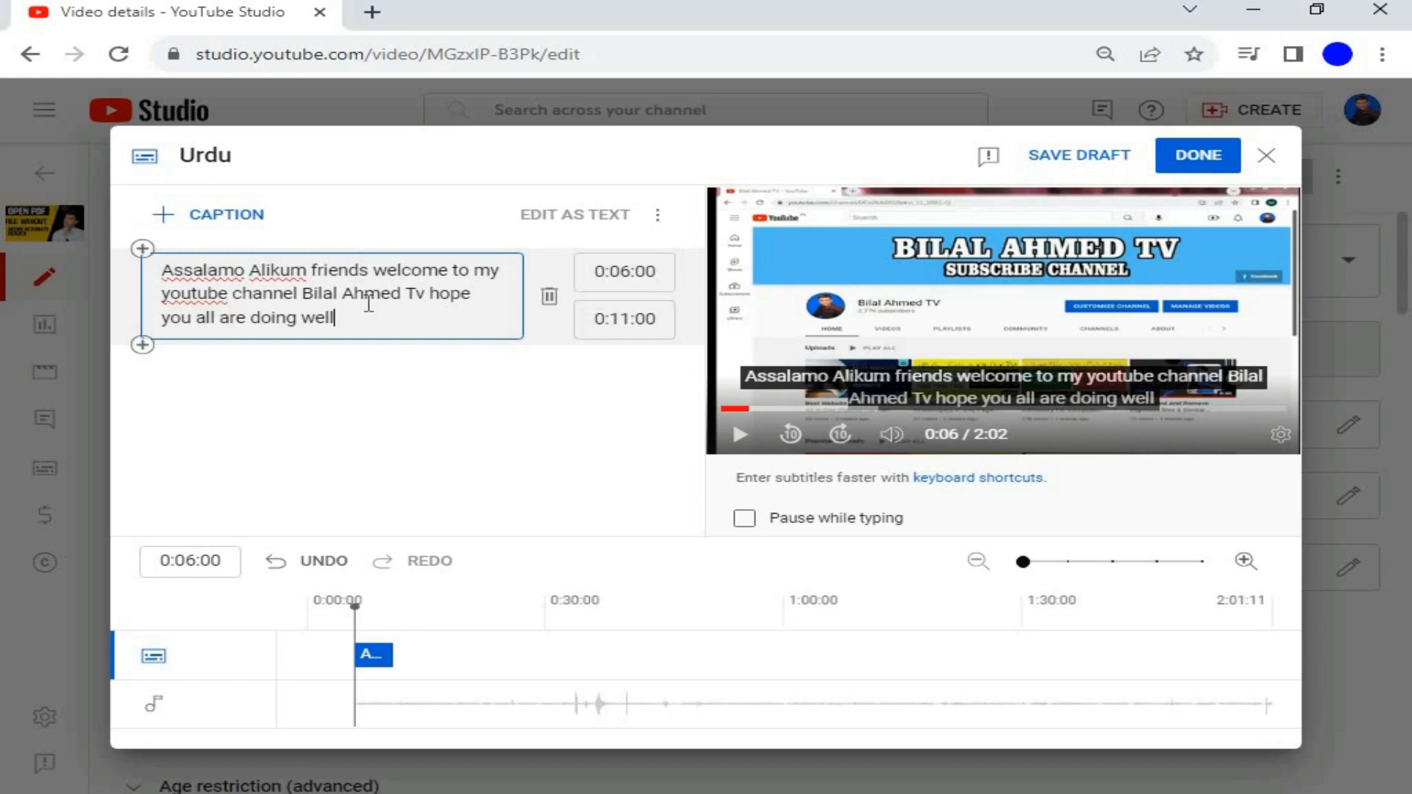
{"action": "left_click", "coordinate": [164, 218]}
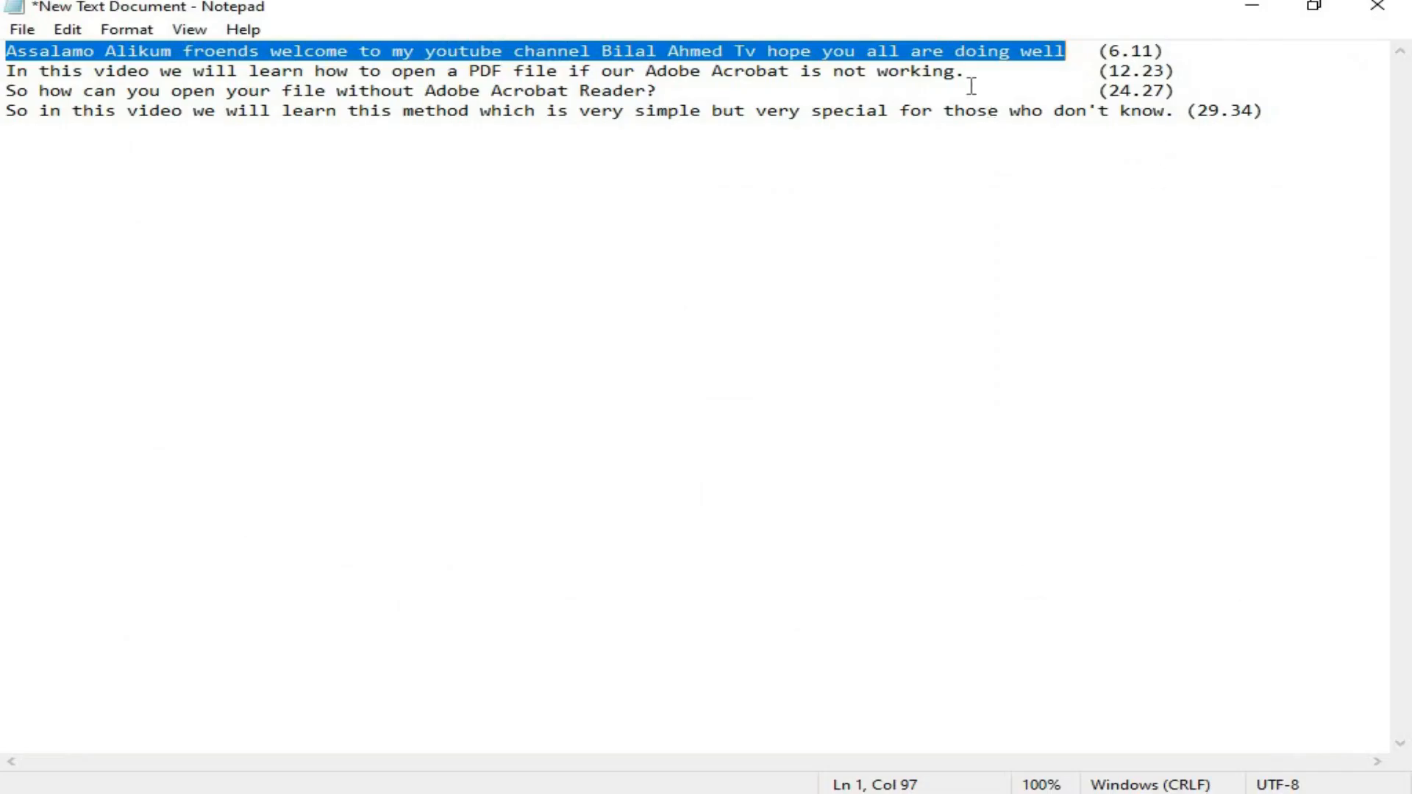
Copy "In this video we will learn how to open a PDF file if our Adobe Acrobat is not working." from Notepad into the second caption
{"action": "left_click", "coordinate": [977, 89]}
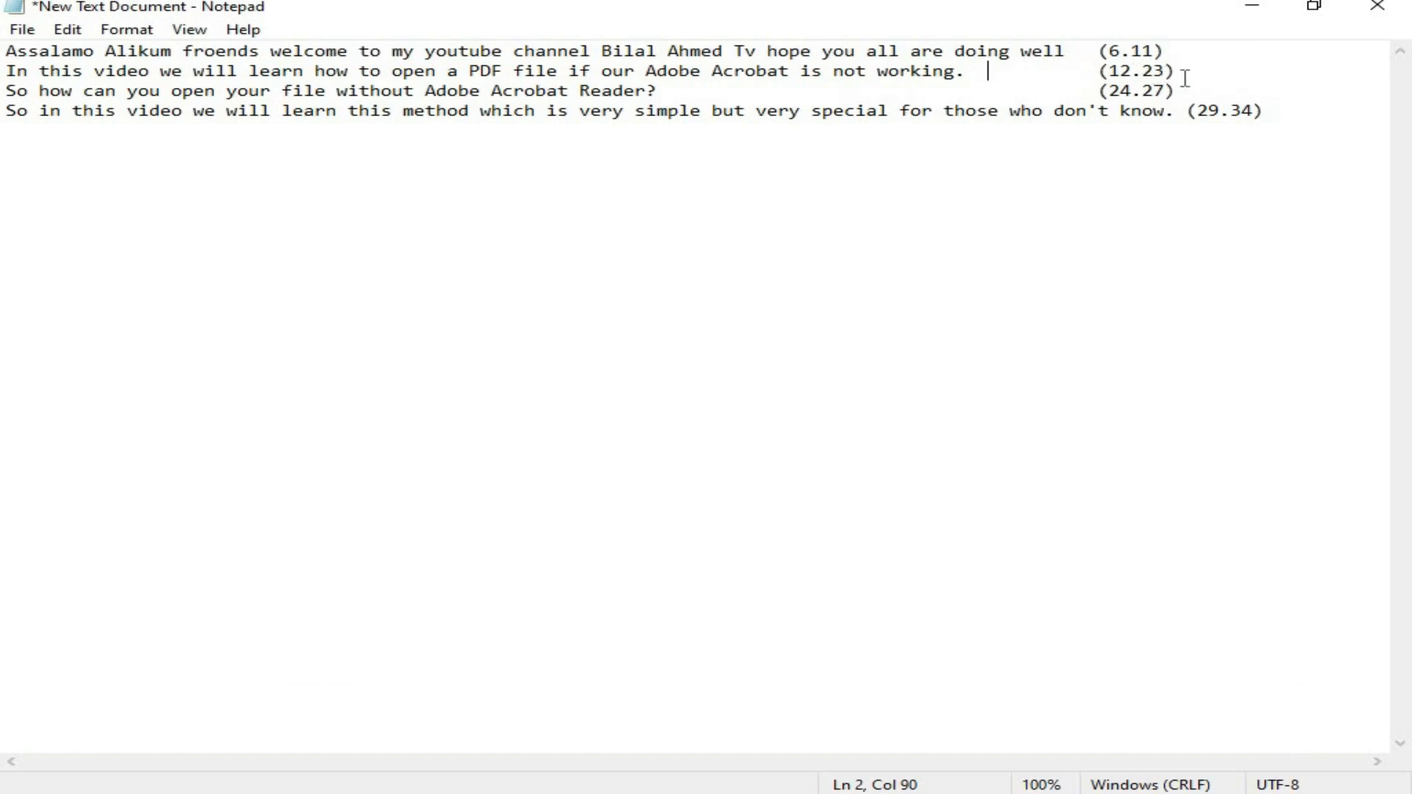
{"action": "left_click_drag", "start_coordinate": [990, 70], "coordinate": [5, 71]}
{"action": "right_click", "coordinate": [227, 73]}
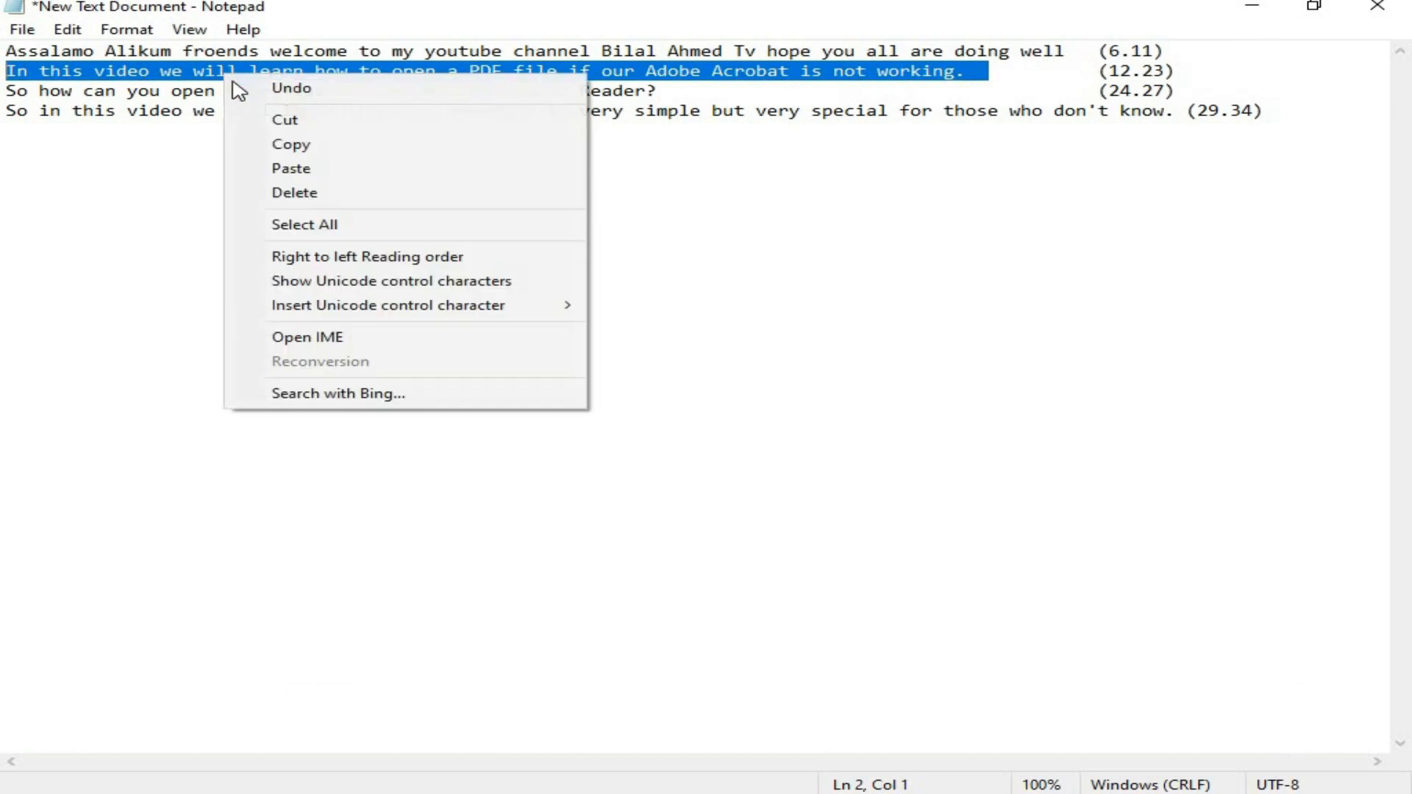
{"action": "left_click", "coordinate": [330, 147]}
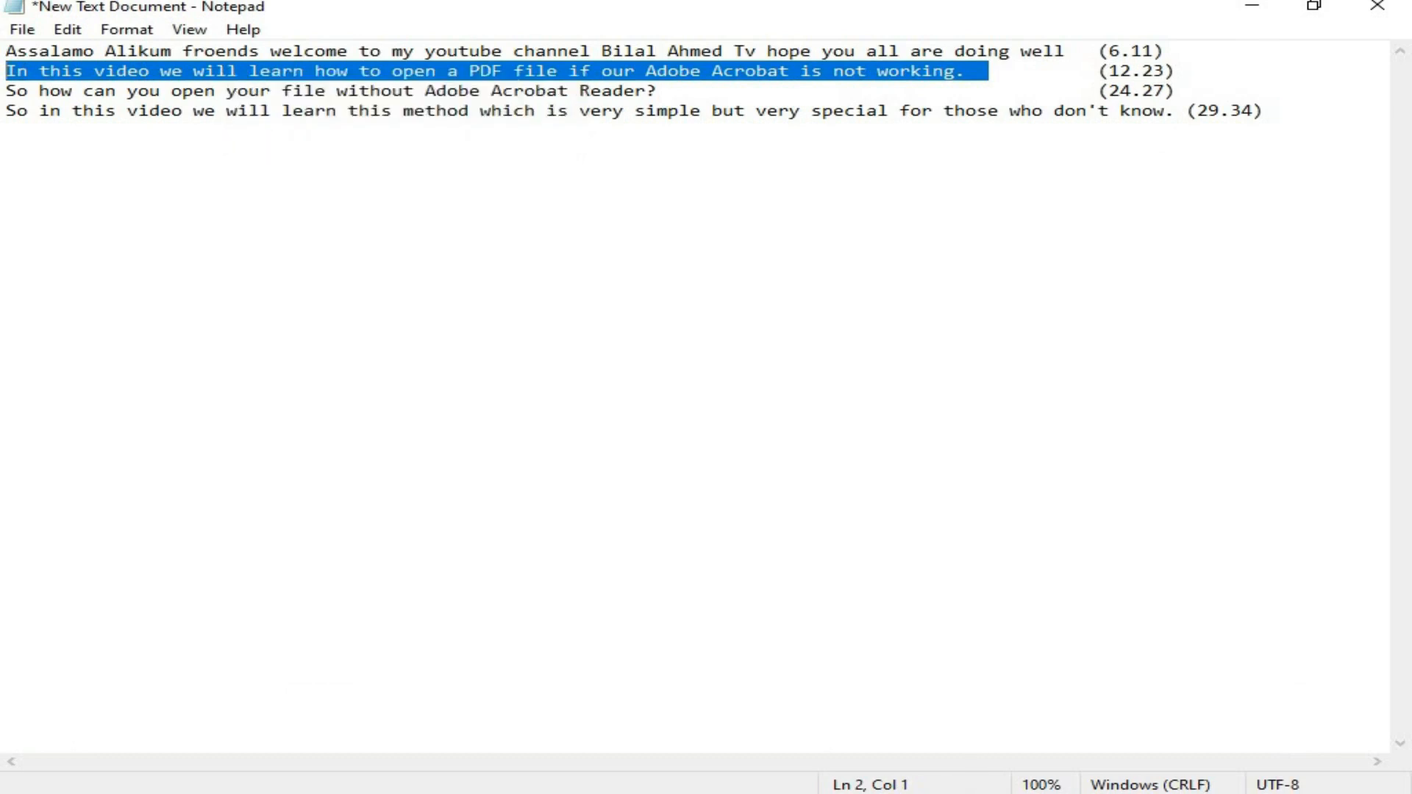
{"action": "key", "text": "alt+Tab"}
{"action": "left_click", "coordinate": [287, 382]}
{"action": "right_click", "coordinate": [225, 372]}
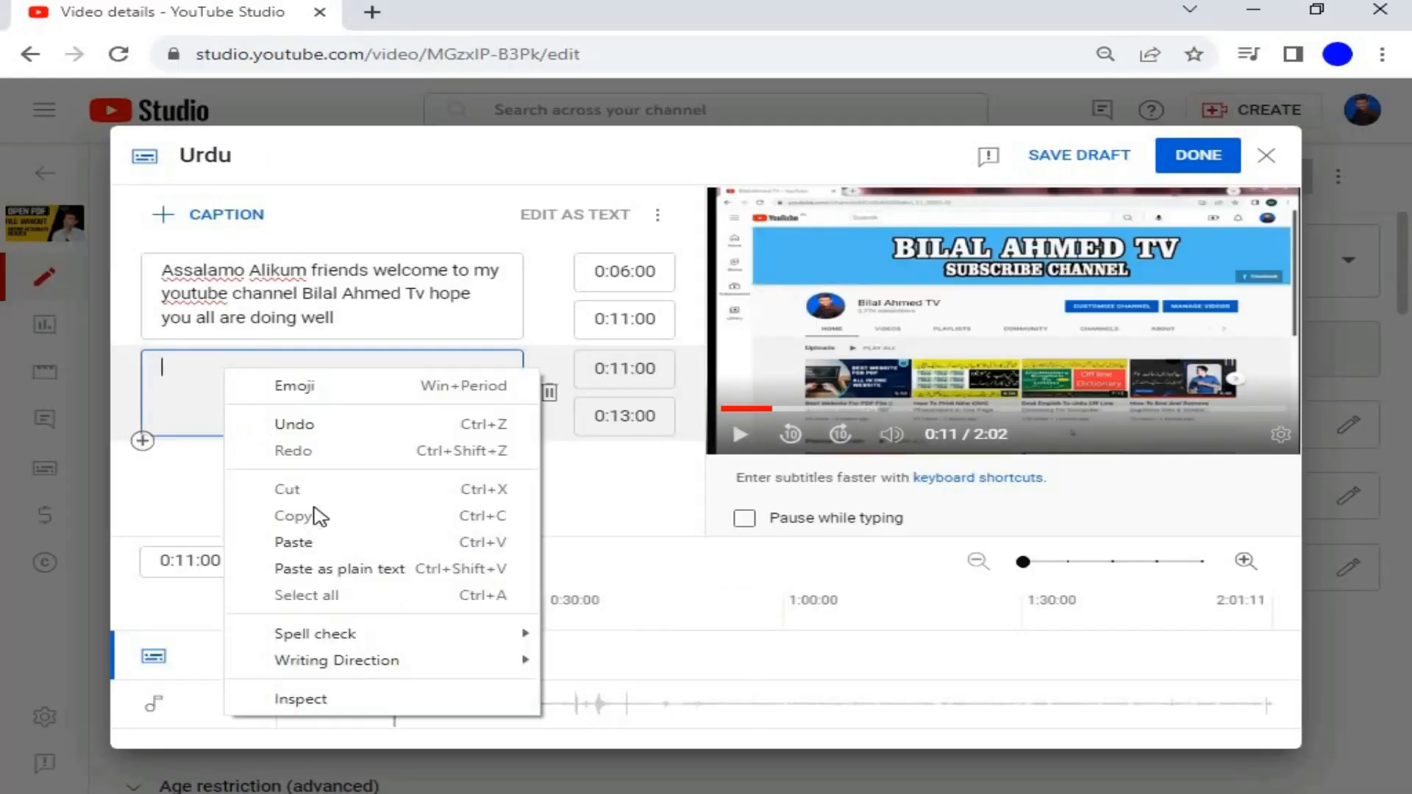
{"action": "left_click", "coordinate": [324, 543]}
Set the second caption's start time to 0:12:00 and end time to 0:23:00, and play part of it as a check
{"action": "left_click", "coordinate": [602, 368]}
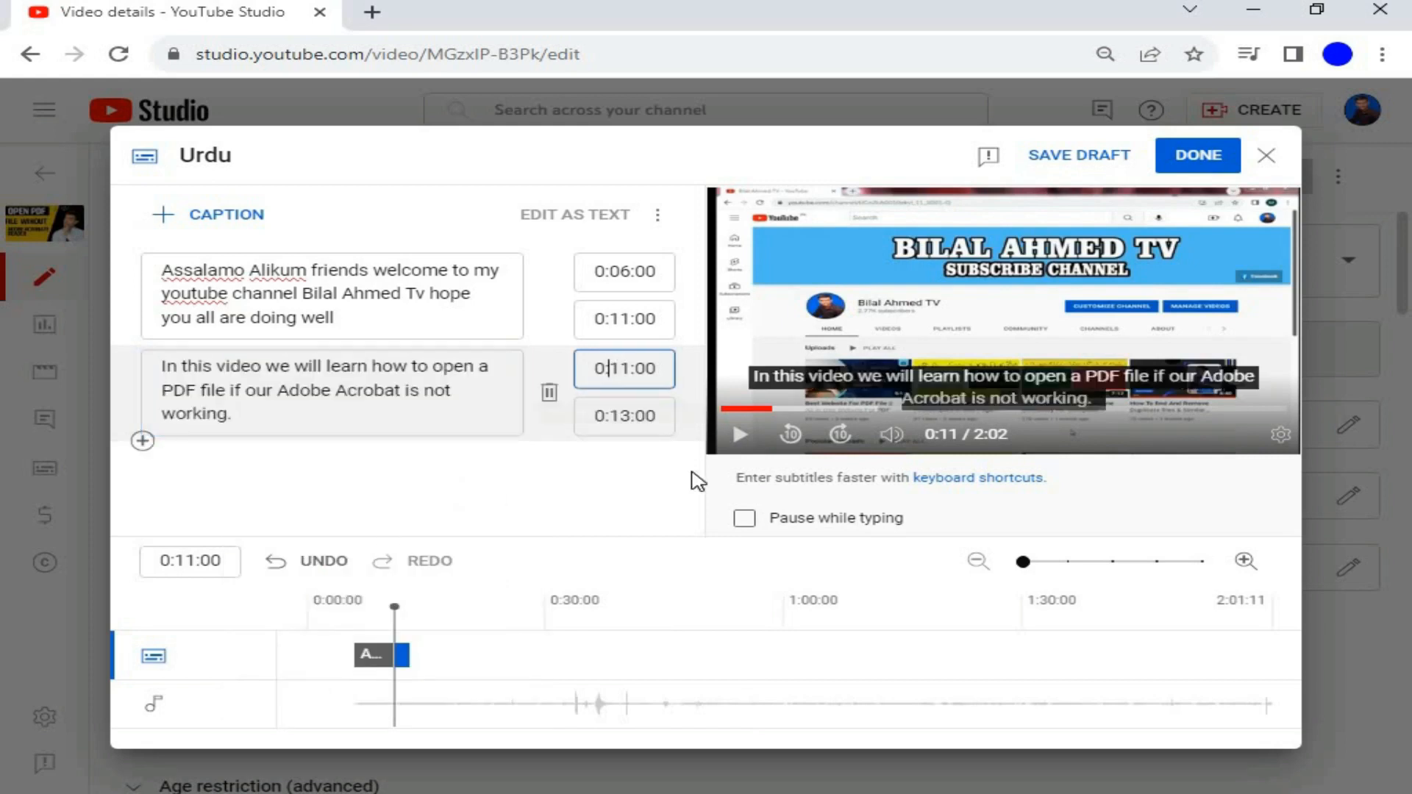
{"action": "type", "text": "1"}
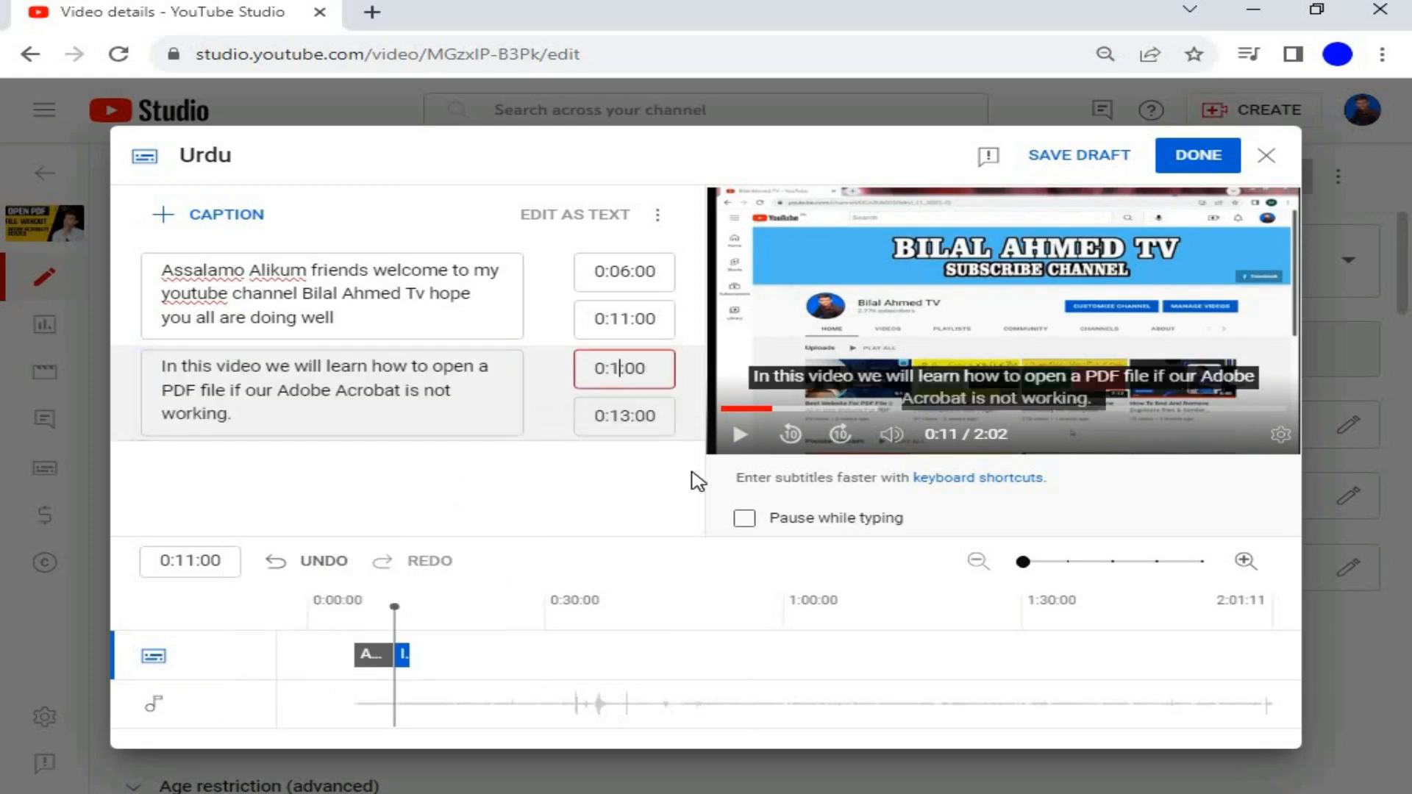
{"action": "key", "text": "Tab"}
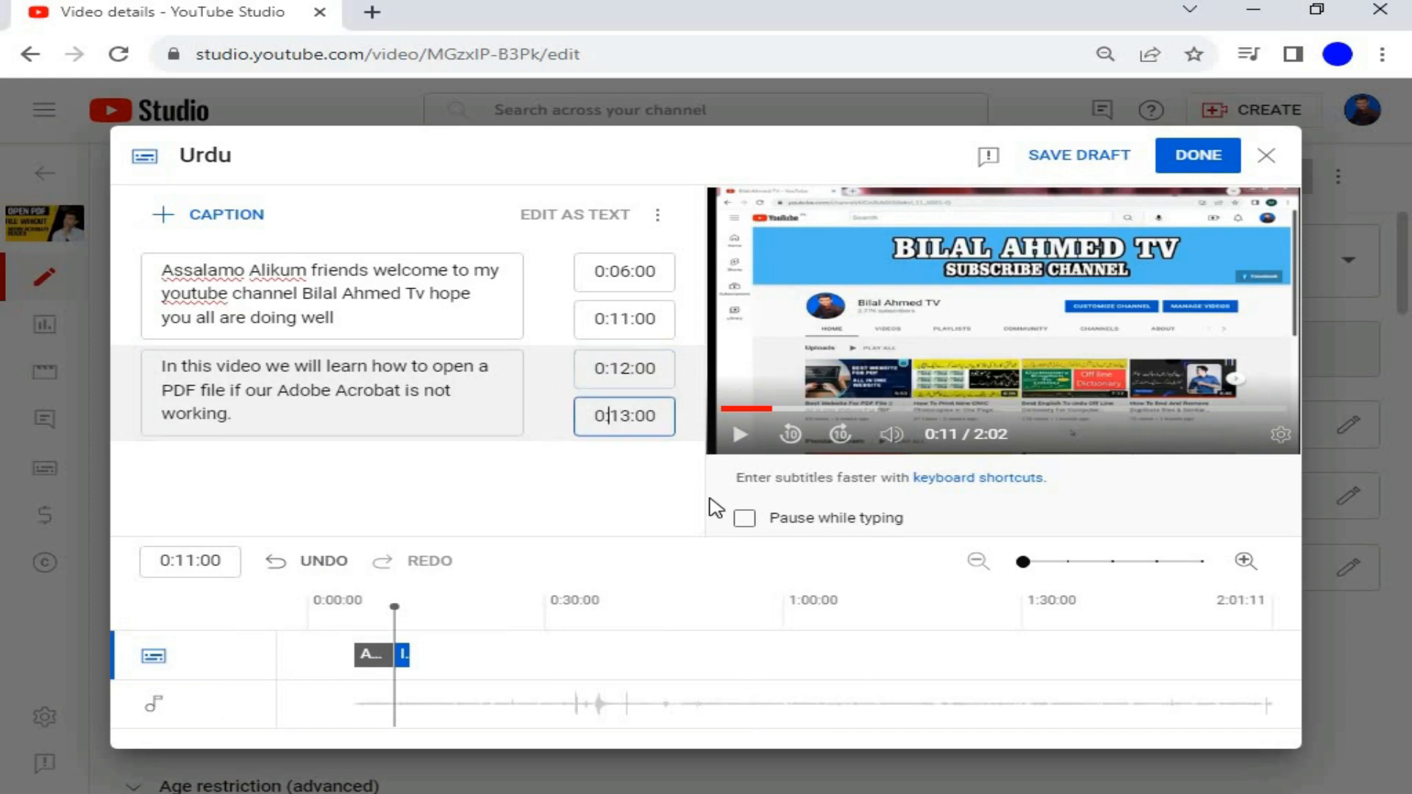
{"action": "type", "text": "23"}
{"action": "left_click", "coordinate": [946, 400]}
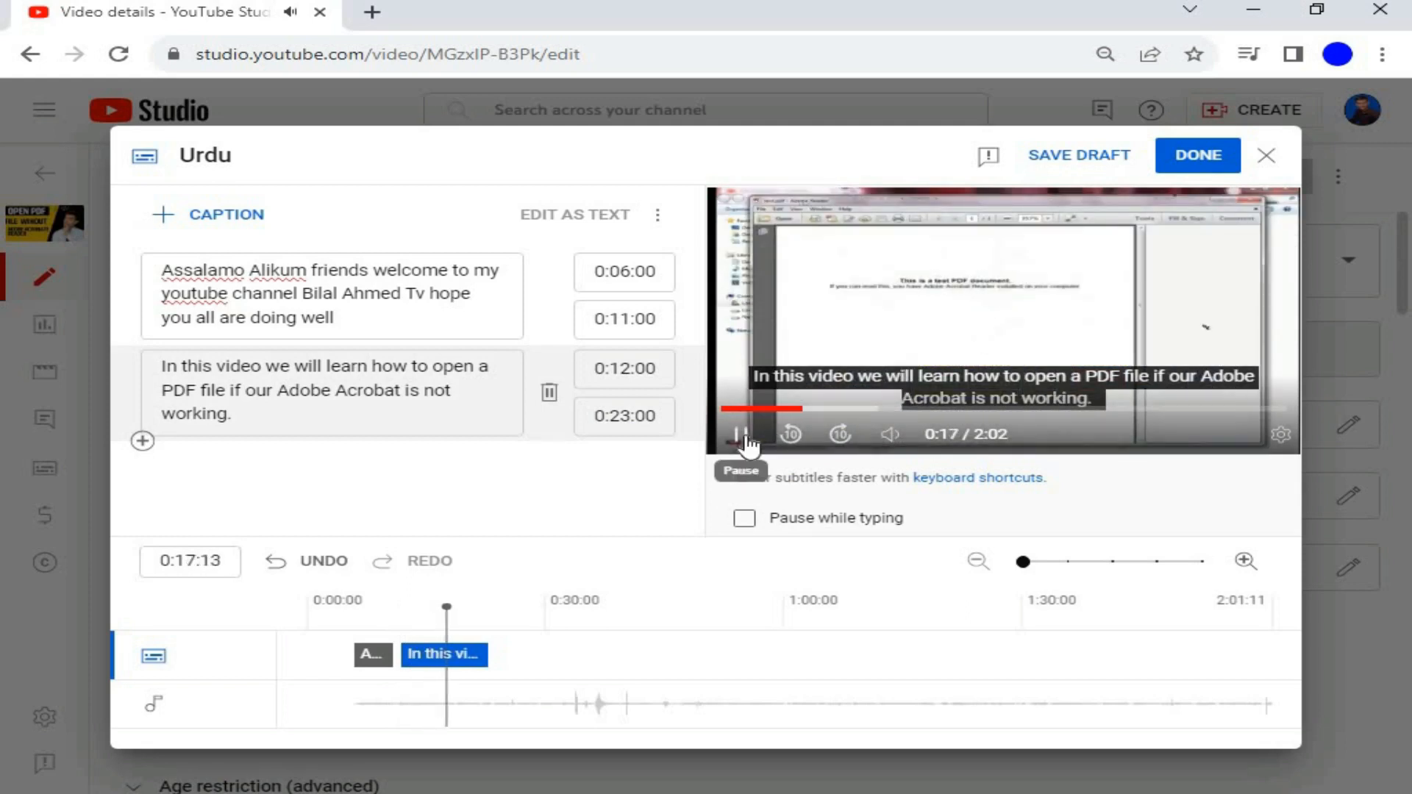
{"action": "left_click", "coordinate": [742, 439]}
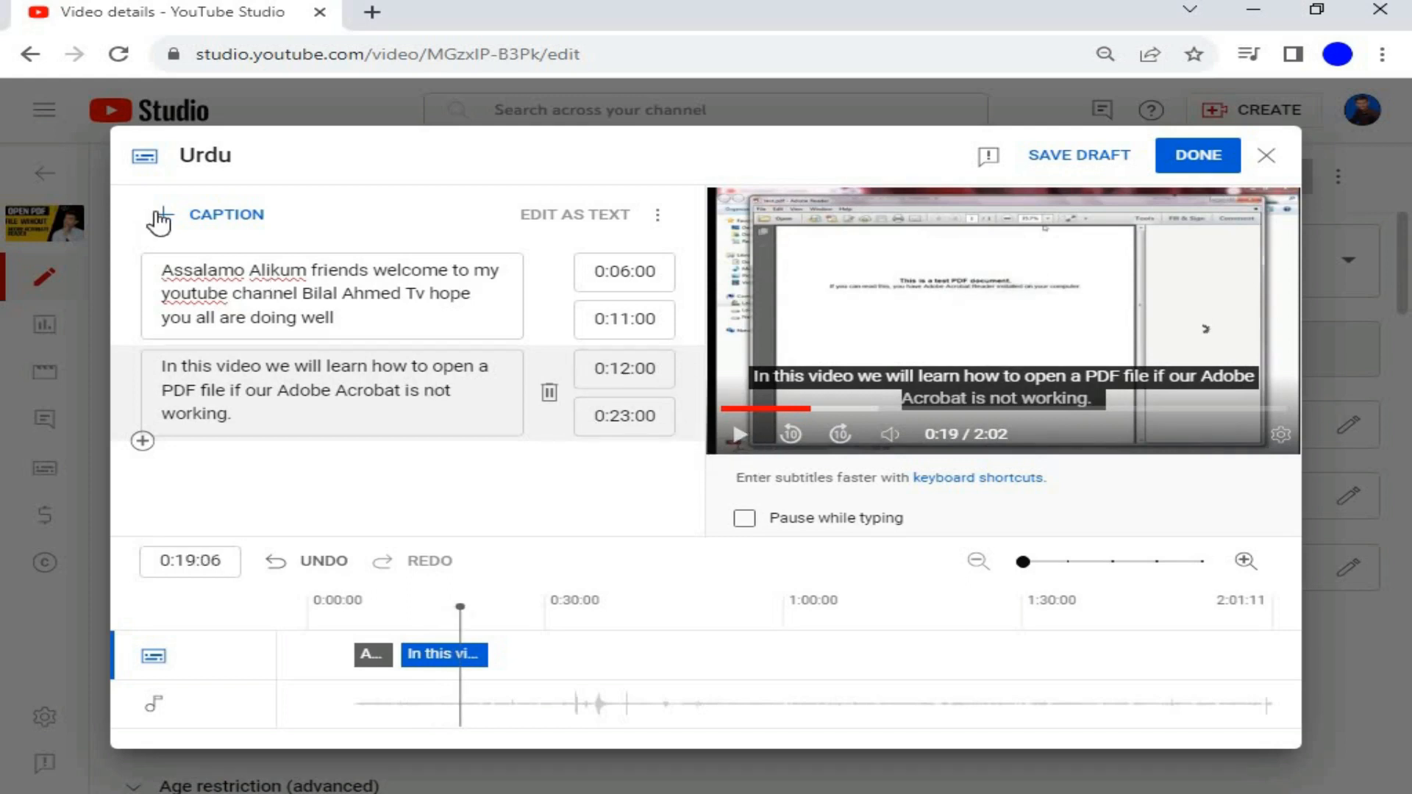
Add a third caption and copy the line "So how can you open your file without Adobe Acrobat Reader?" from the Notepad script
{"action": "left_click", "coordinate": [161, 214]}
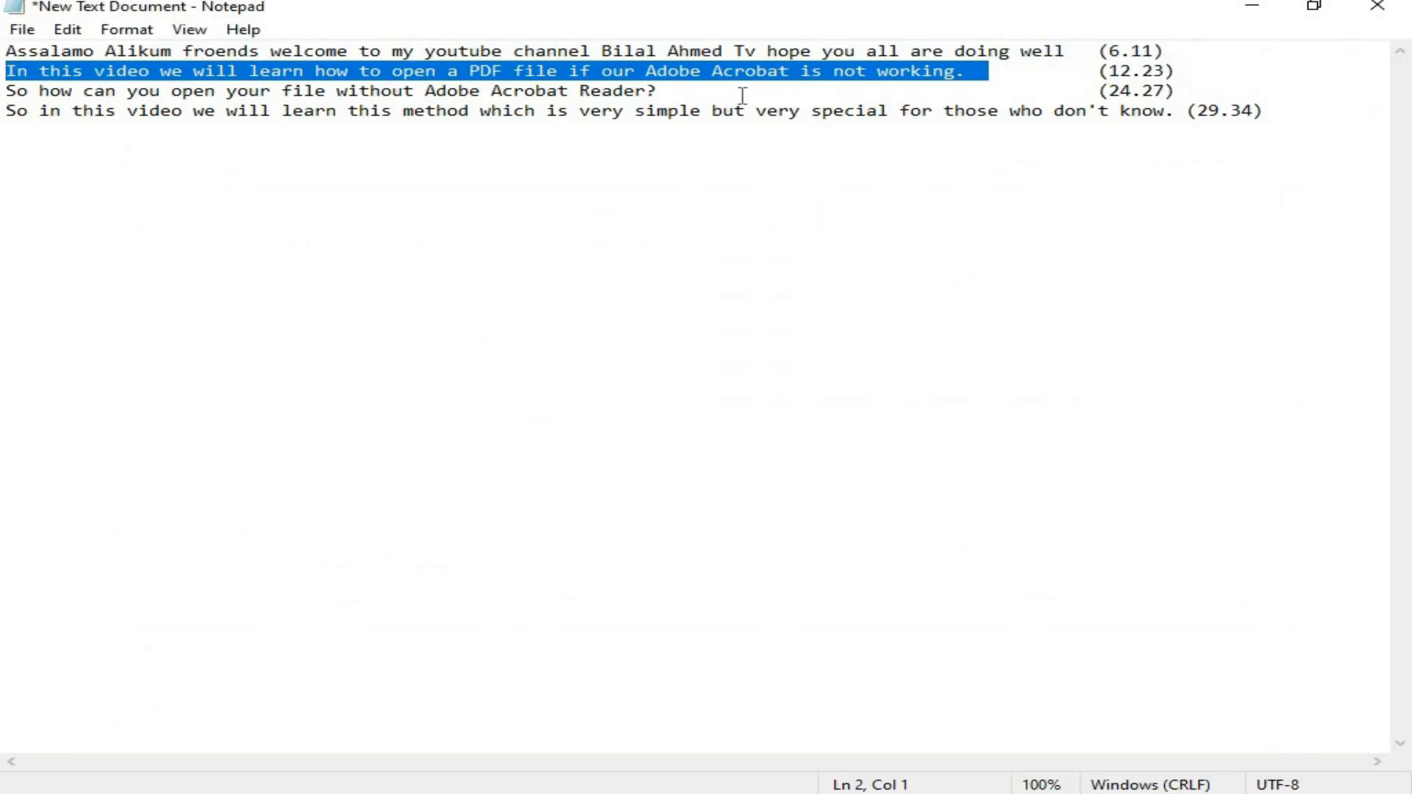
{"action": "left_click", "coordinate": [1146, 91]}
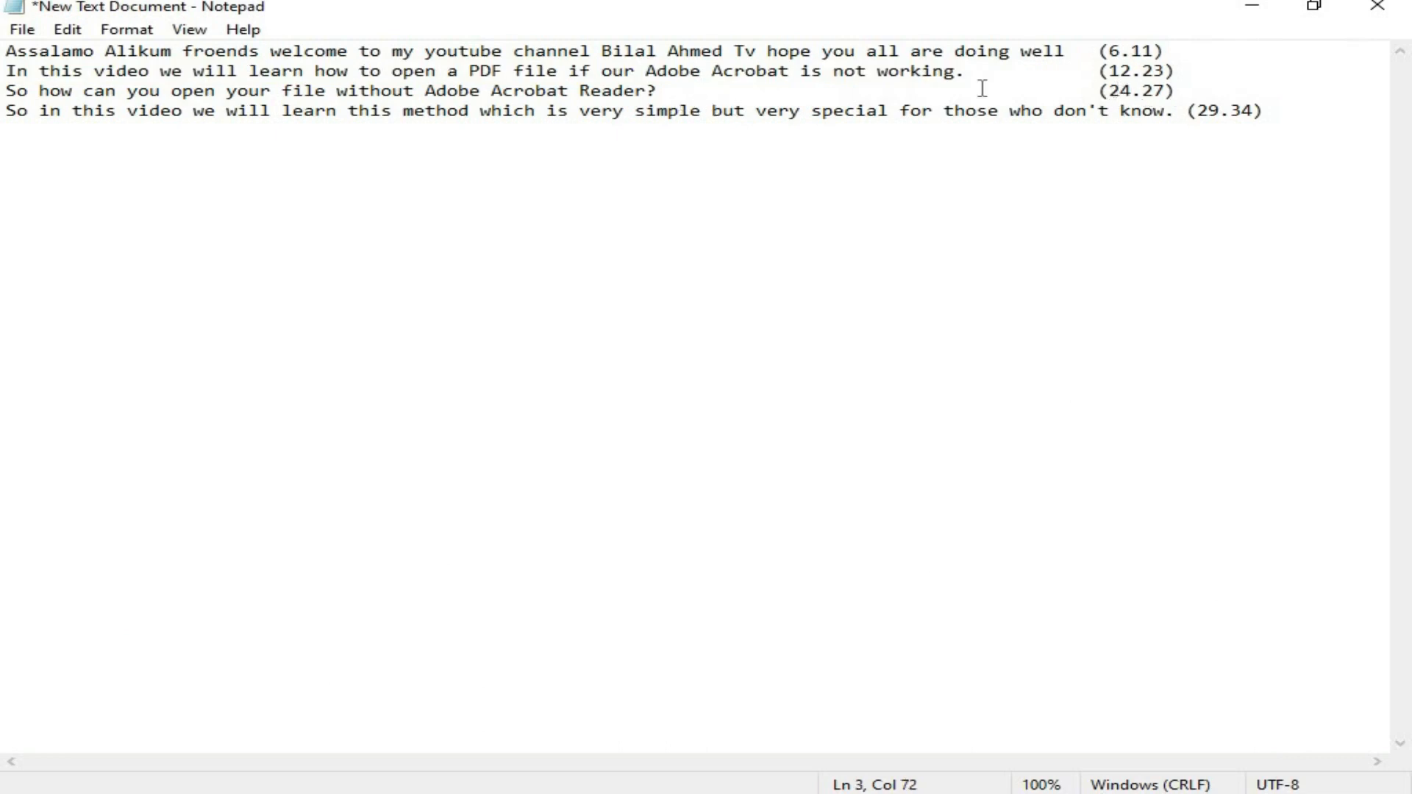
{"action": "left_click_drag", "start_coordinate": [659, 91], "coordinate": [10, 98]}
{"action": "right_click", "coordinate": [70, 98]}
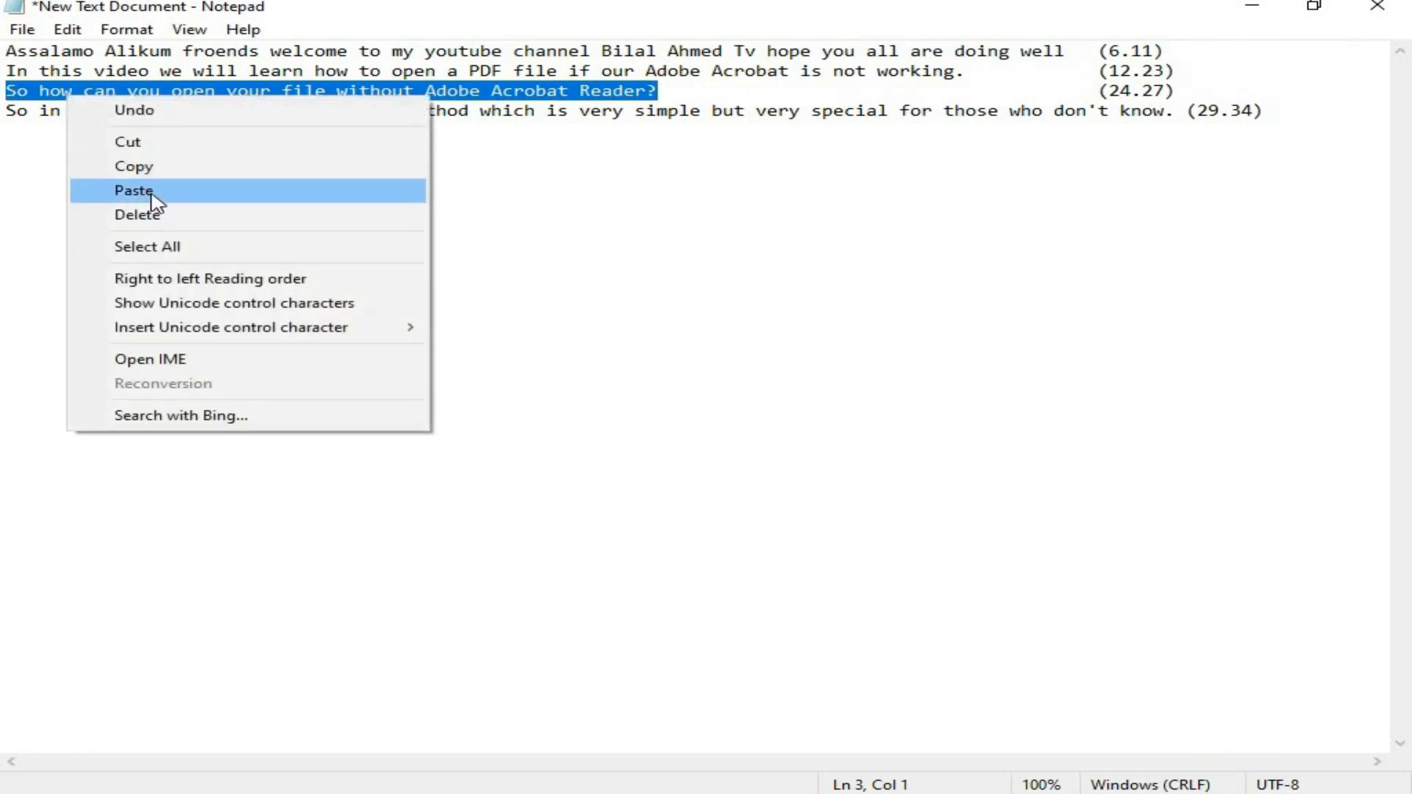
{"action": "left_click", "coordinate": [356, 165]}
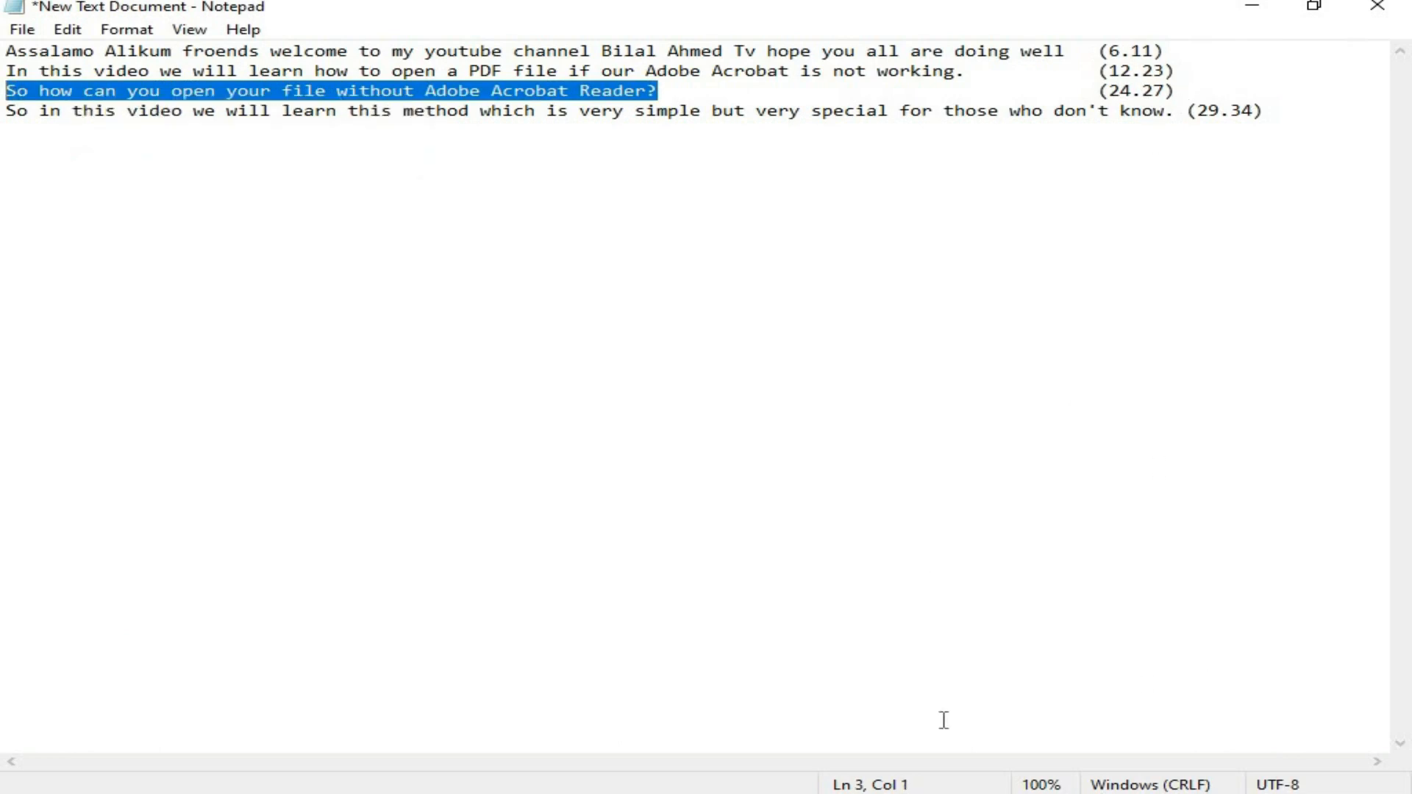
{"action": "key", "text": "alt+Tab"}
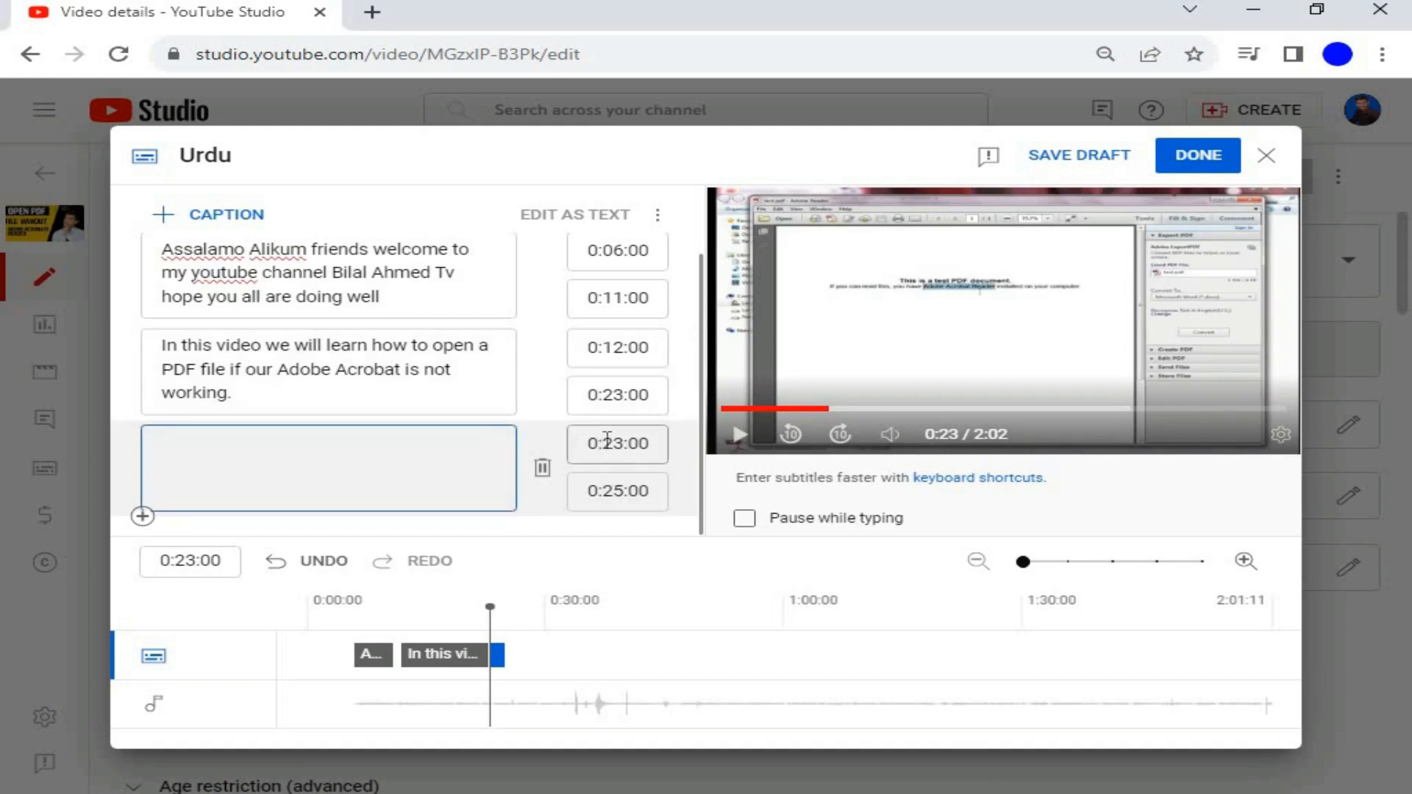
Set the third caption's start time to 0:24:00 and end time to 0:27:00, and paste the copied line into it
{"action": "left_click_drag", "start_coordinate": [619, 445], "coordinate": [624, 447]}
{"action": "left_click", "coordinate": [268, 482]}
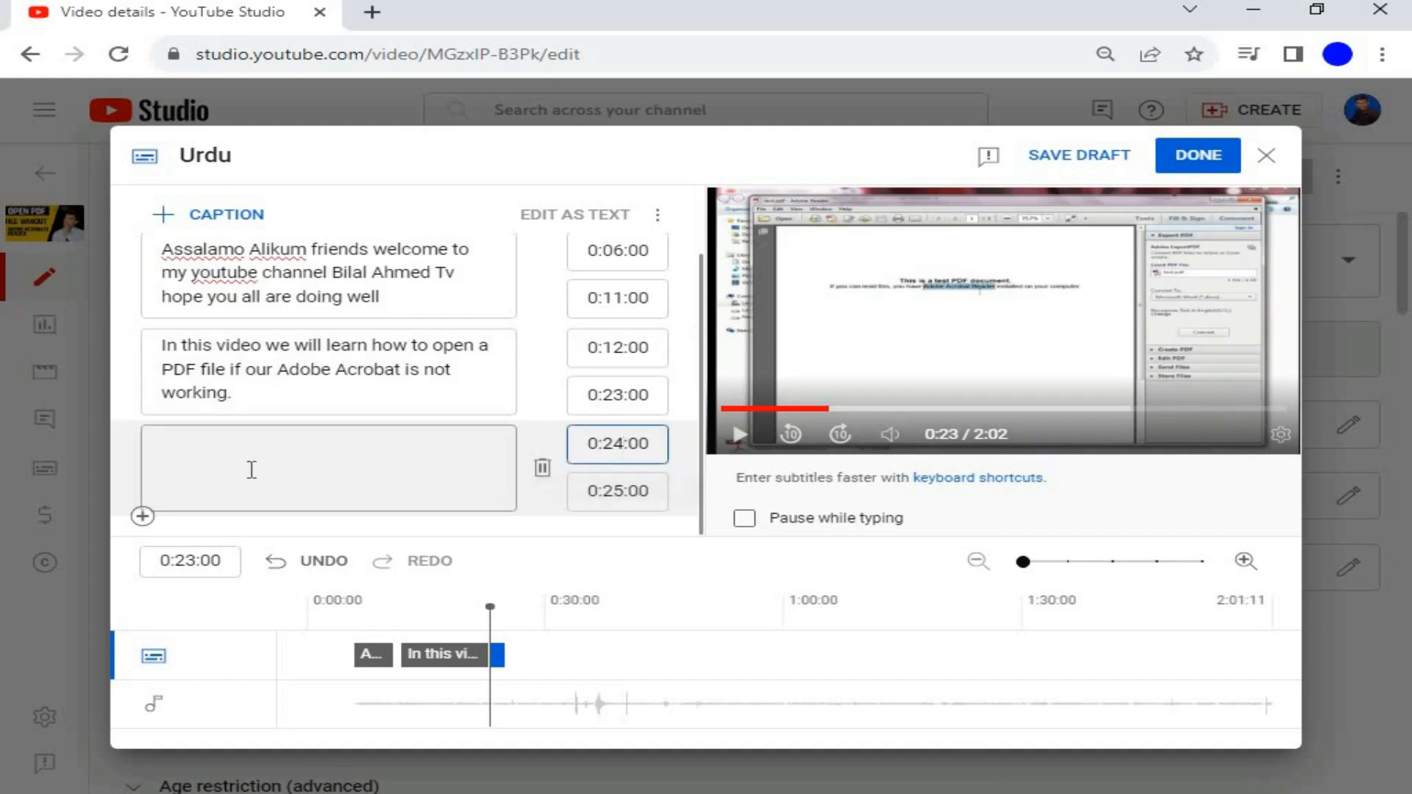
{"action": "left_click", "coordinate": [624, 491]}
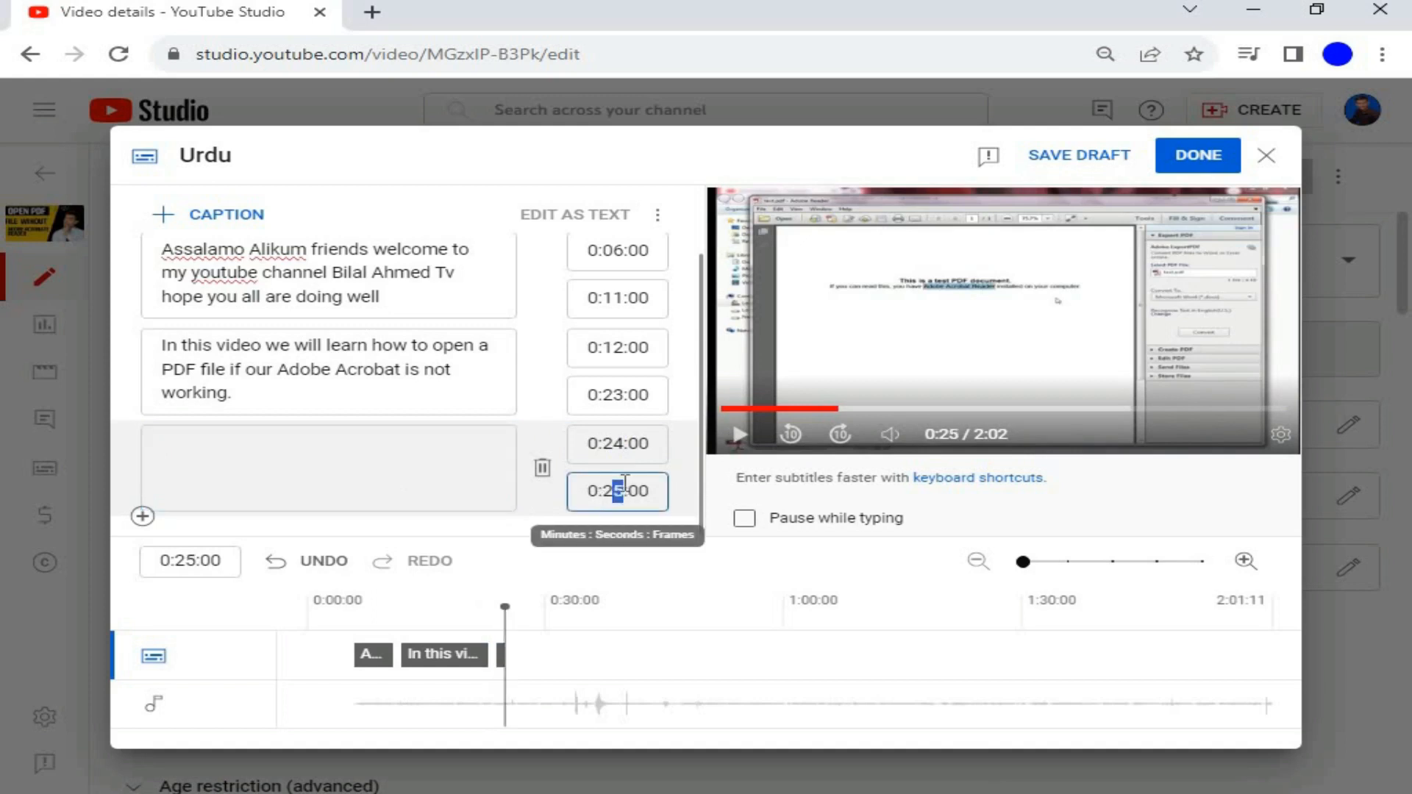
{"action": "left_click", "coordinate": [391, 451]}
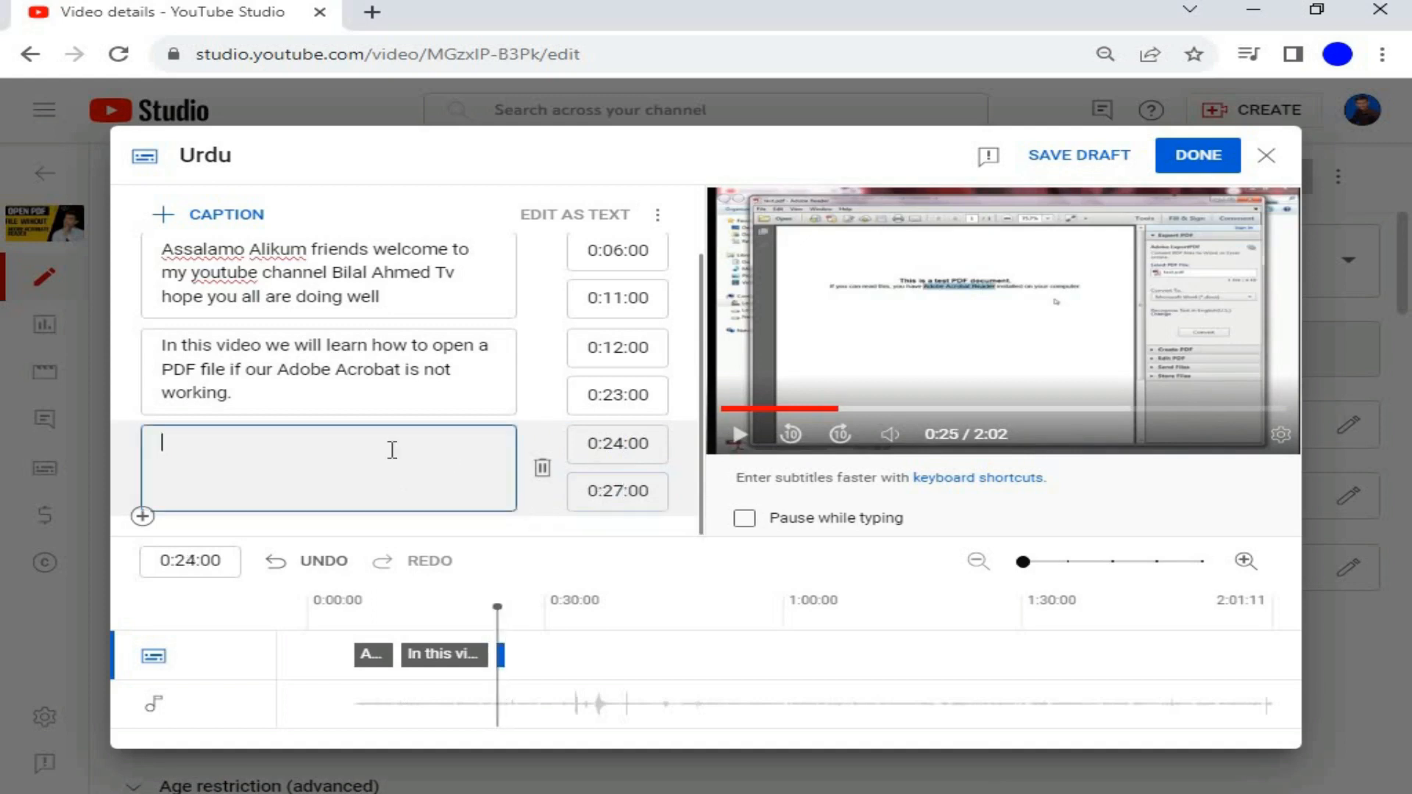
{"action": "key", "text": "ctrl+v"}
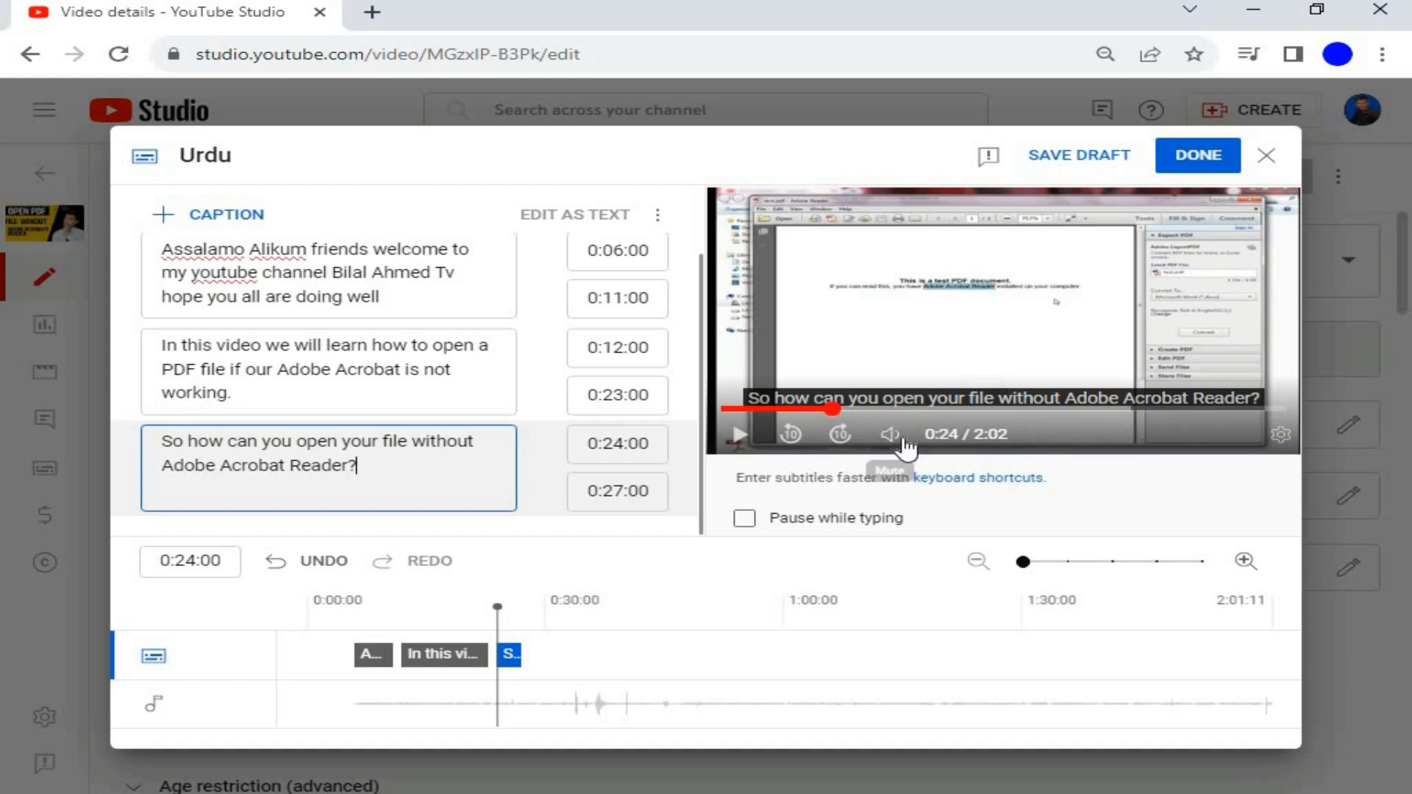
Mute the preview and play the video through the third caption to check its timing
{"action": "mouse_move", "coordinate": [891, 438]}
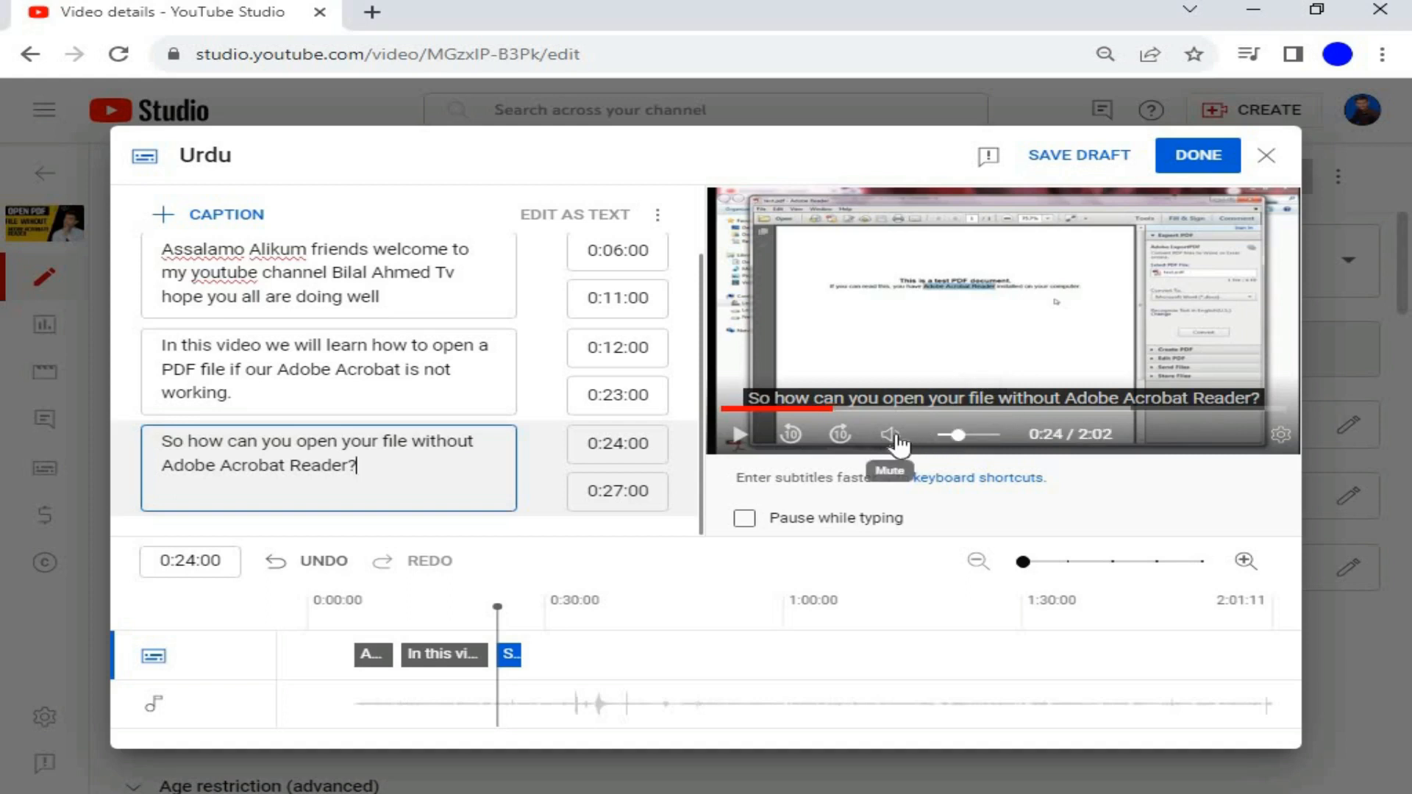
{"action": "left_click", "coordinate": [891, 435]}
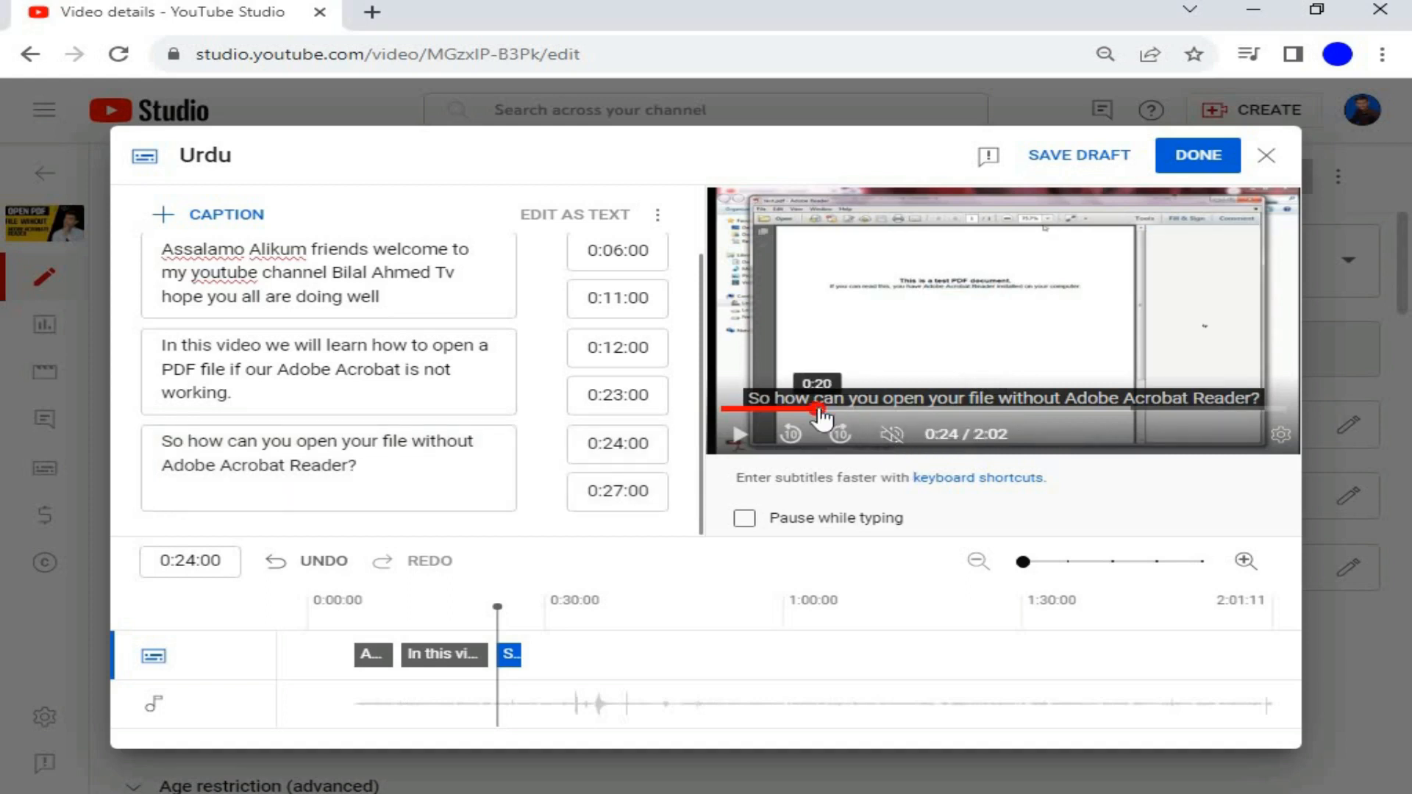
{"action": "left_click", "coordinate": [825, 409]}
{"action": "left_click", "coordinate": [890, 399]}
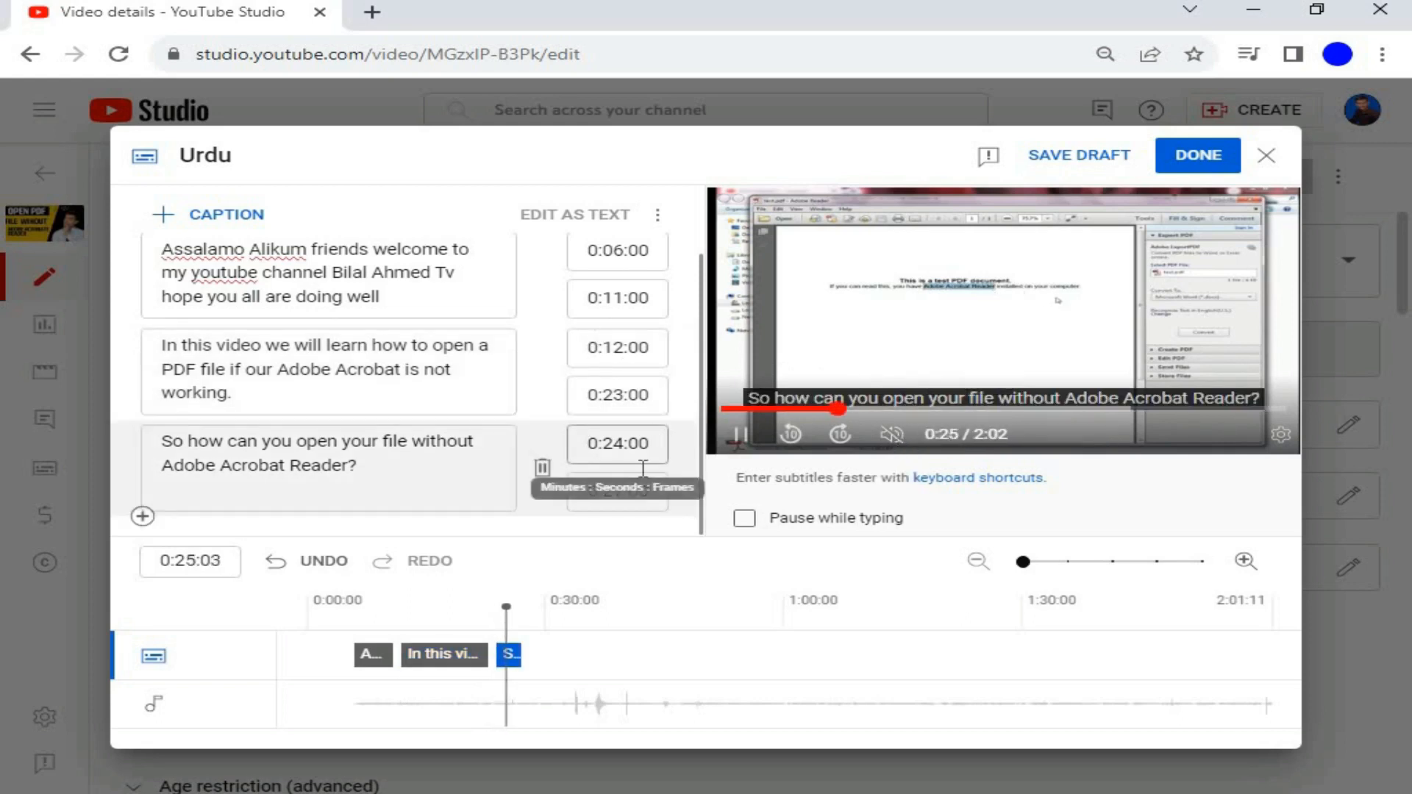
{"action": "left_click", "coordinate": [741, 439]}
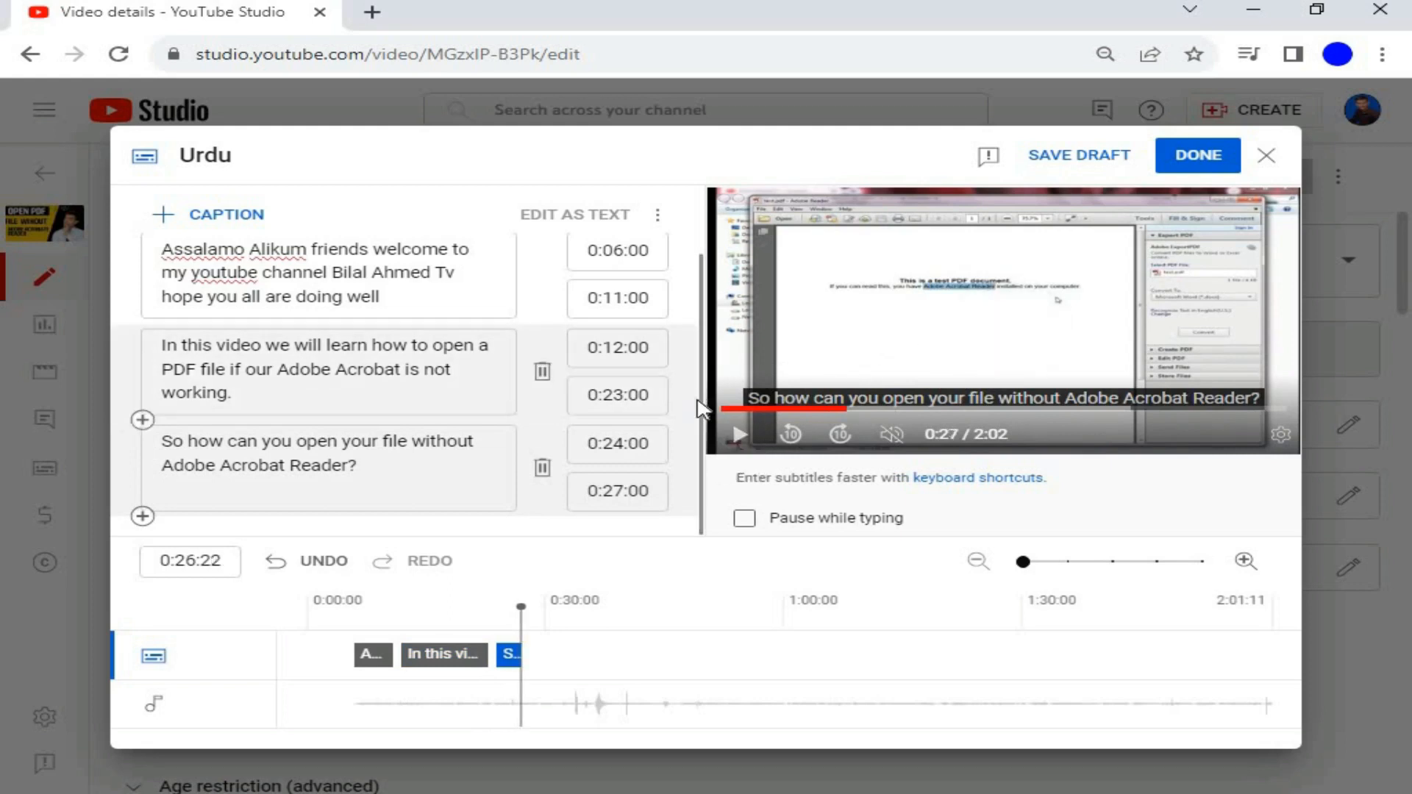
Review the caption list from the beginning and publish the Urdu subtitles
{"action": "left_click_drag", "start_coordinate": [700, 393], "coordinate": [704, 382]}
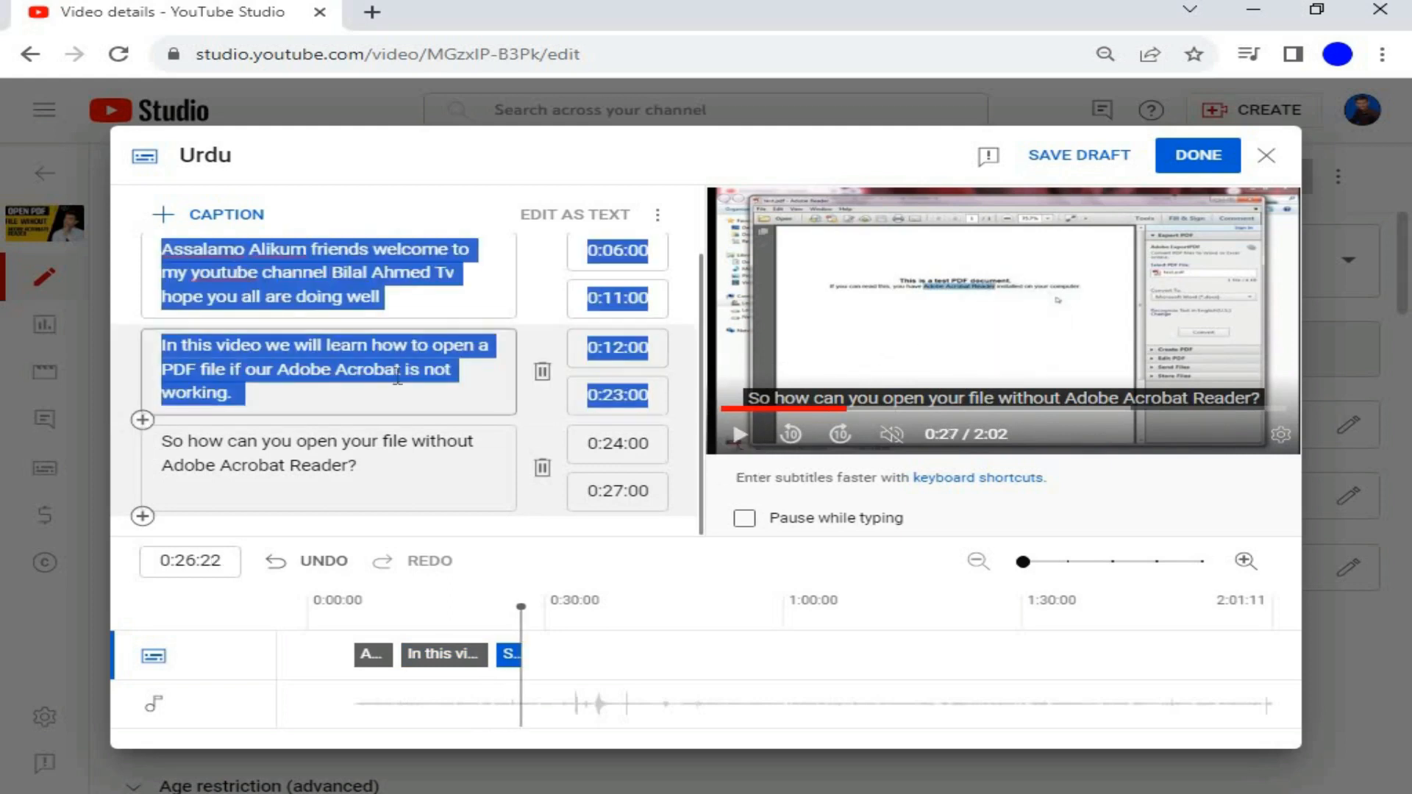
{"action": "left_click", "coordinate": [395, 370]}
{"action": "left_click_drag", "start_coordinate": [702, 405], "coordinate": [703, 281]}
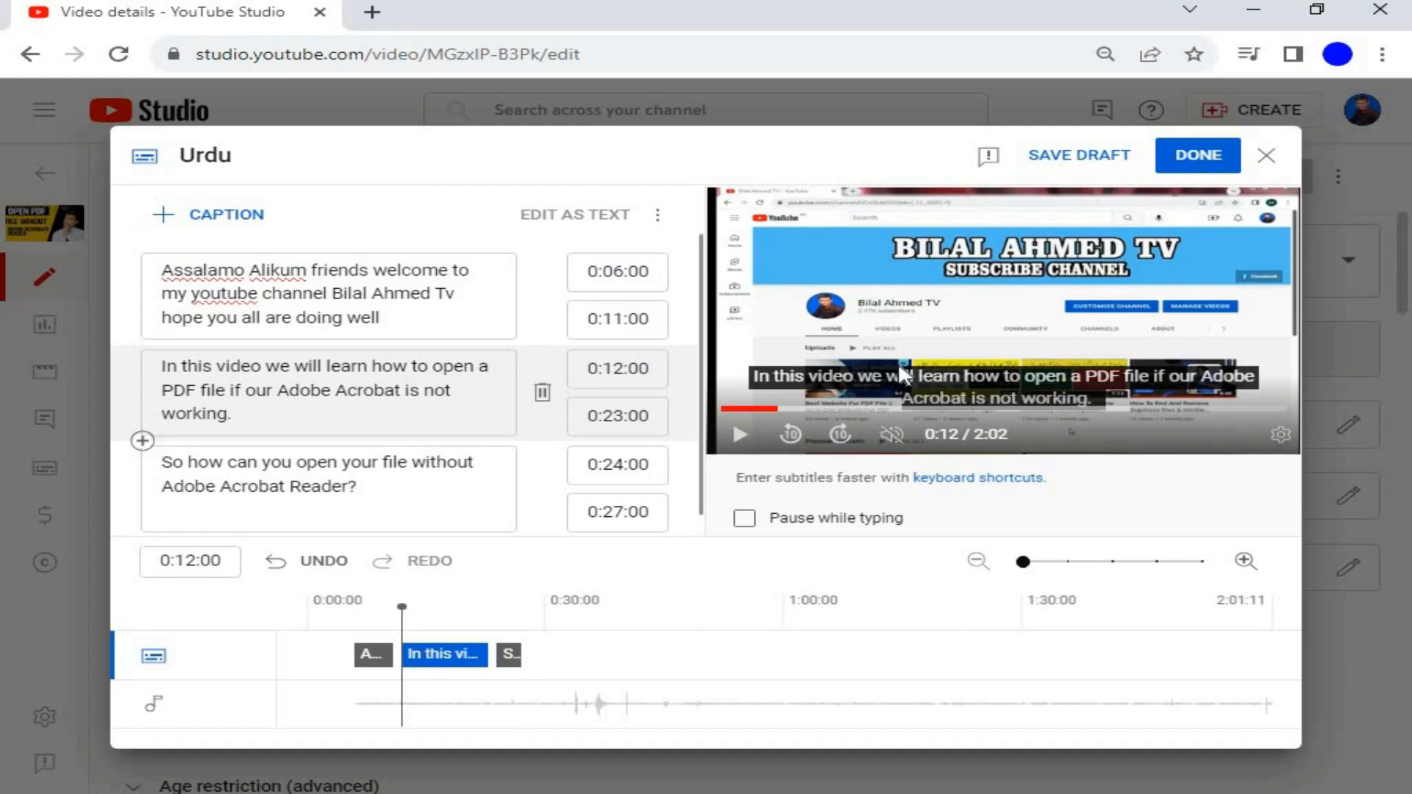
{"action": "left_click", "coordinate": [1206, 161]}
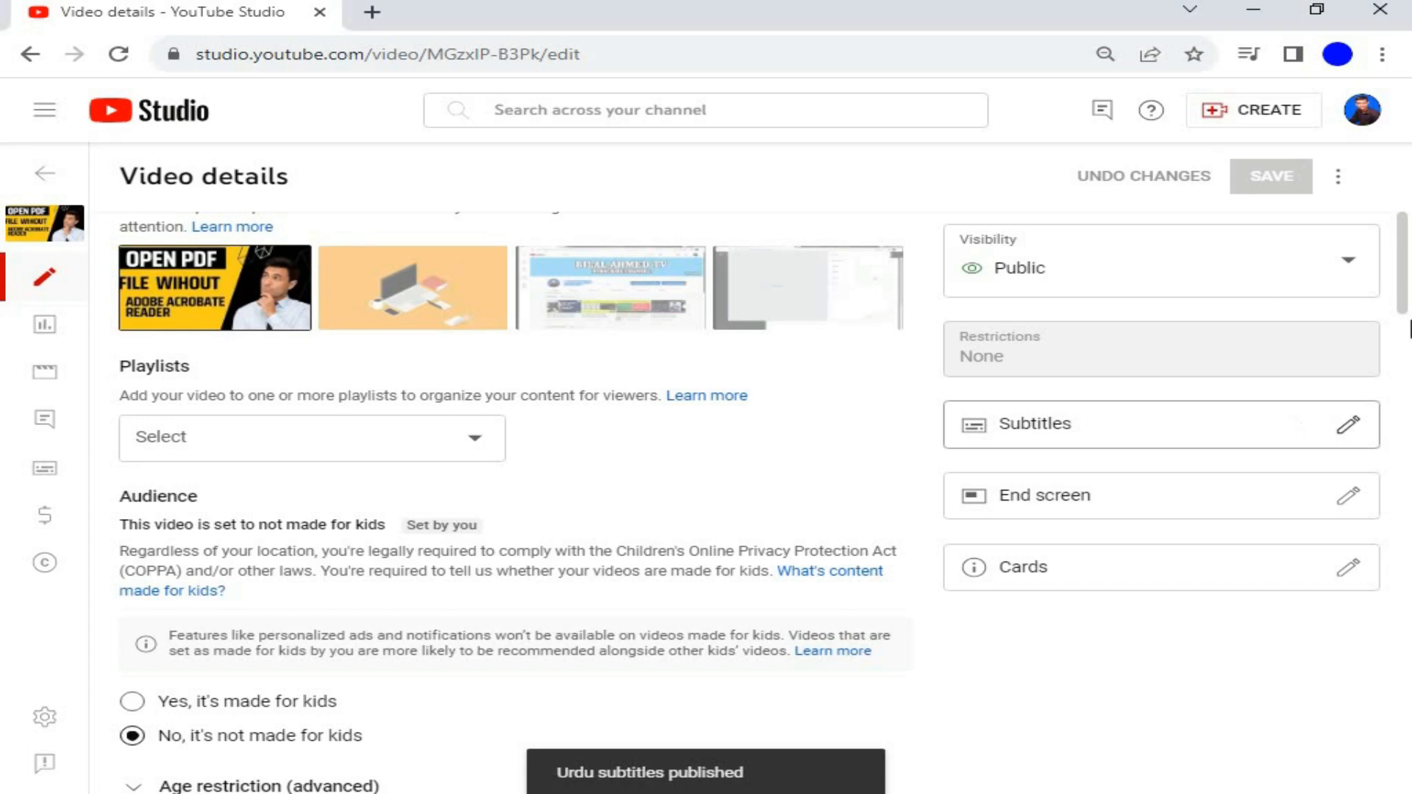
Copy the video's link from its details page and open youtube.com in a new browser tab
{"action": "scroll", "coordinate": [1361, 403], "scroll_direction": "up", "scroll_amount": 5}
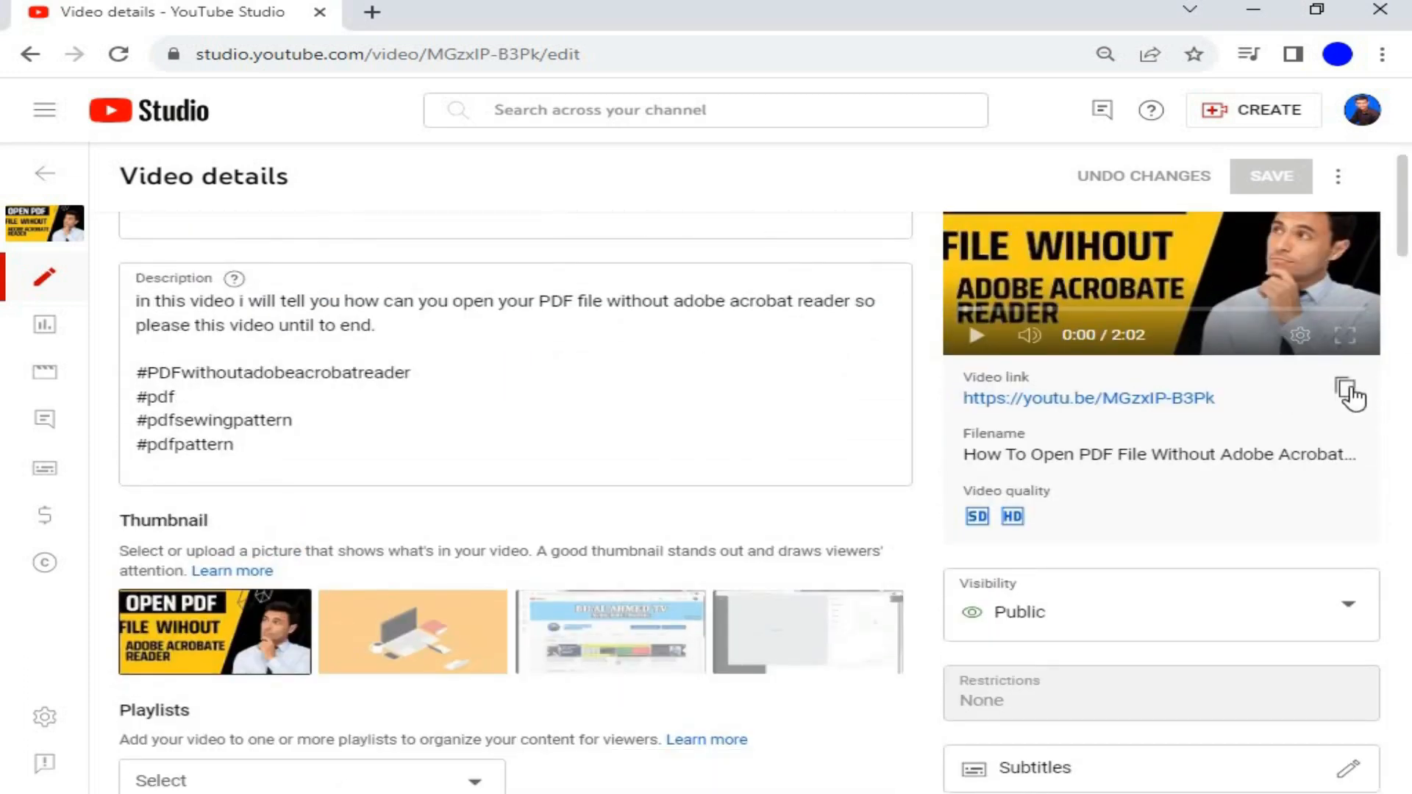
{"action": "left_click", "coordinate": [1345, 389]}
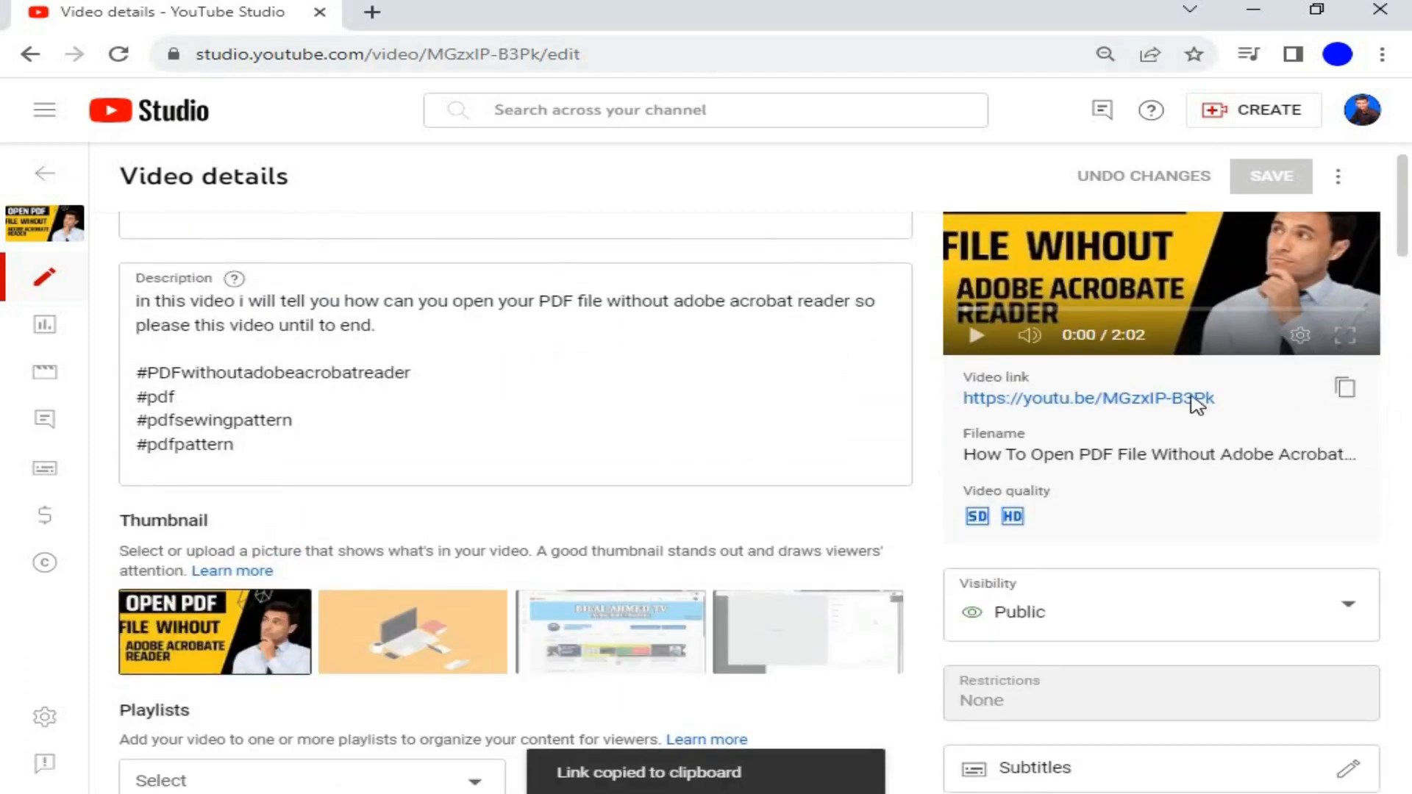
{"action": "left_click", "coordinate": [375, 16]}
{"action": "type", "text": "youtube.com"}
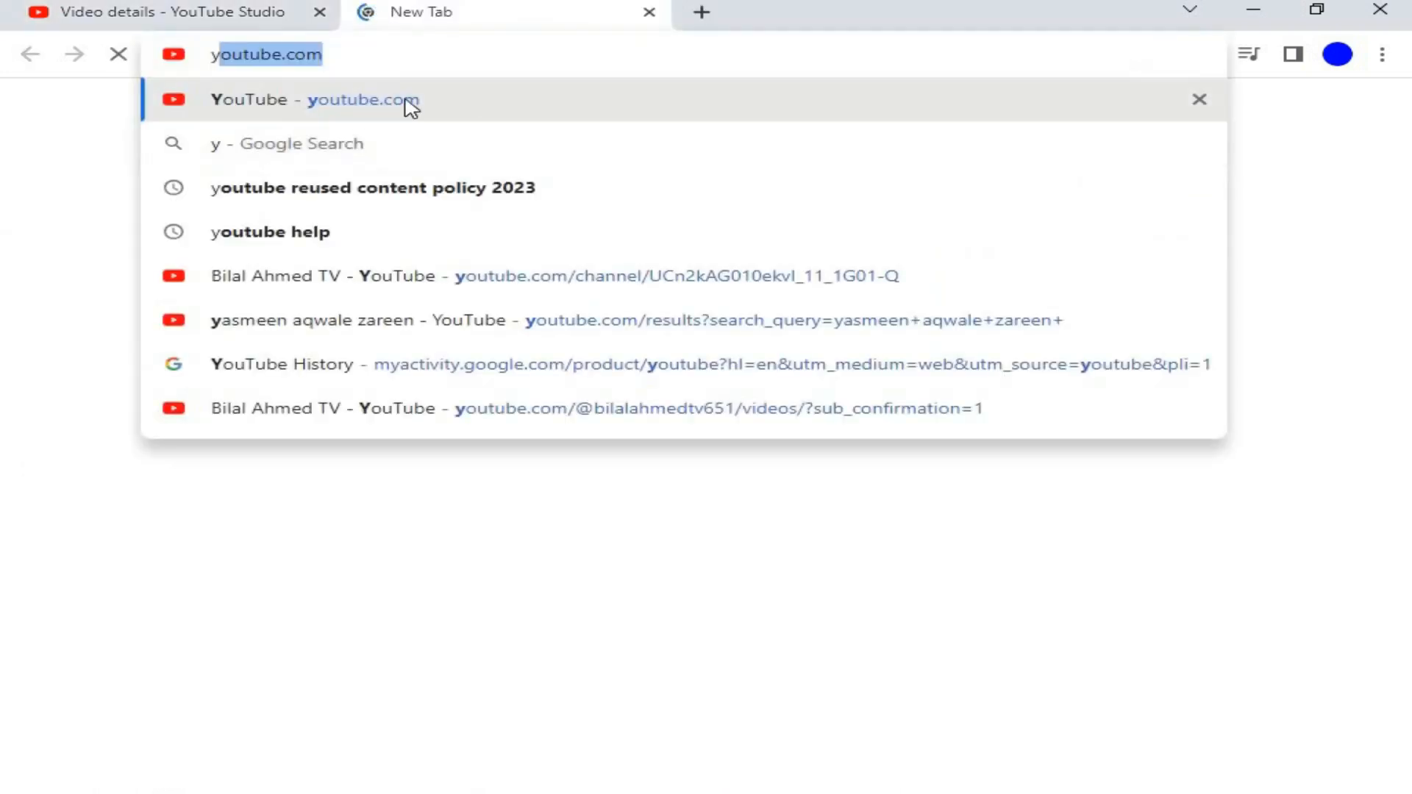
{"action": "key", "text": "Return"}
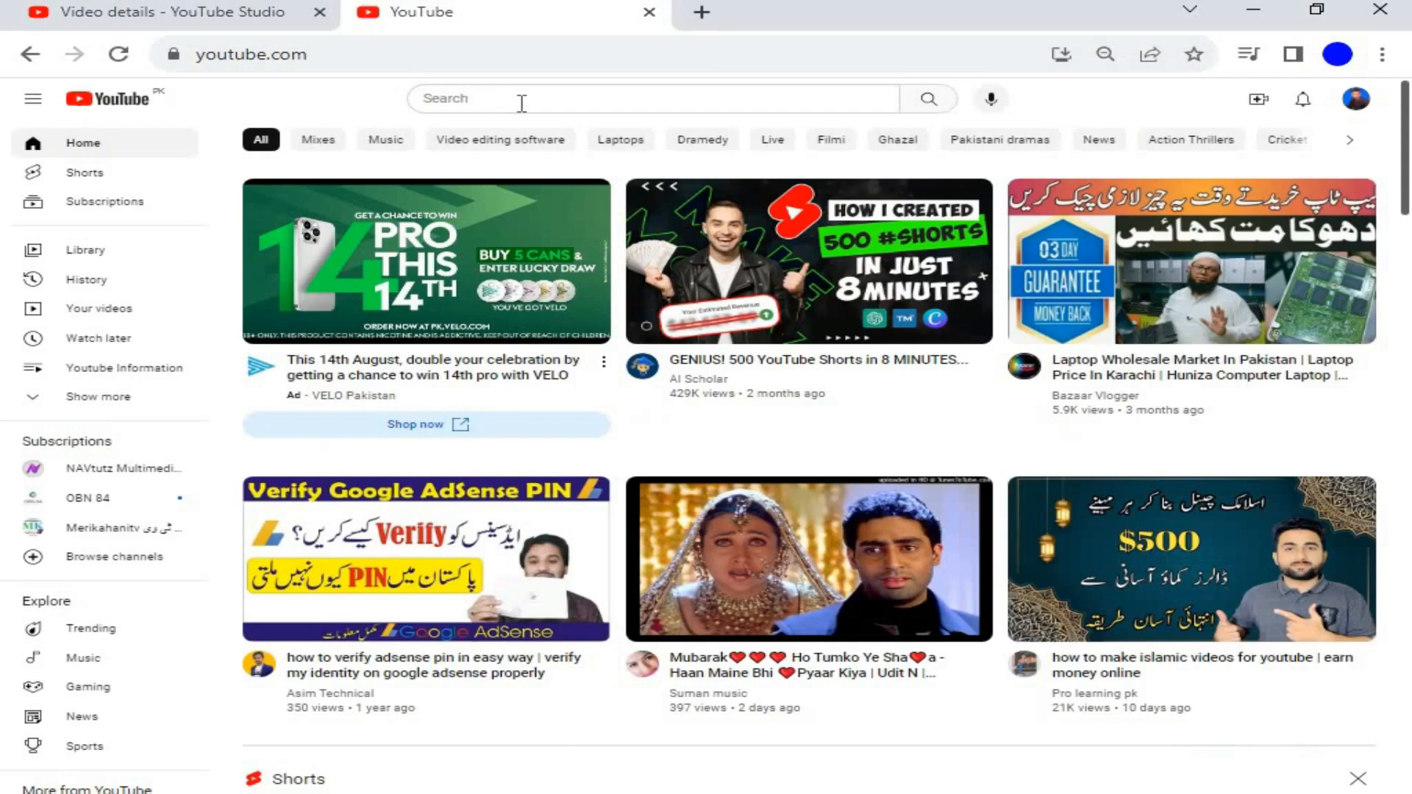
Find the video on YouTube by its copied link and play it into the first caption to check the published subtitles
{"action": "left_click", "coordinate": [522, 103]}
{"action": "key", "text": "ctrl+v"}
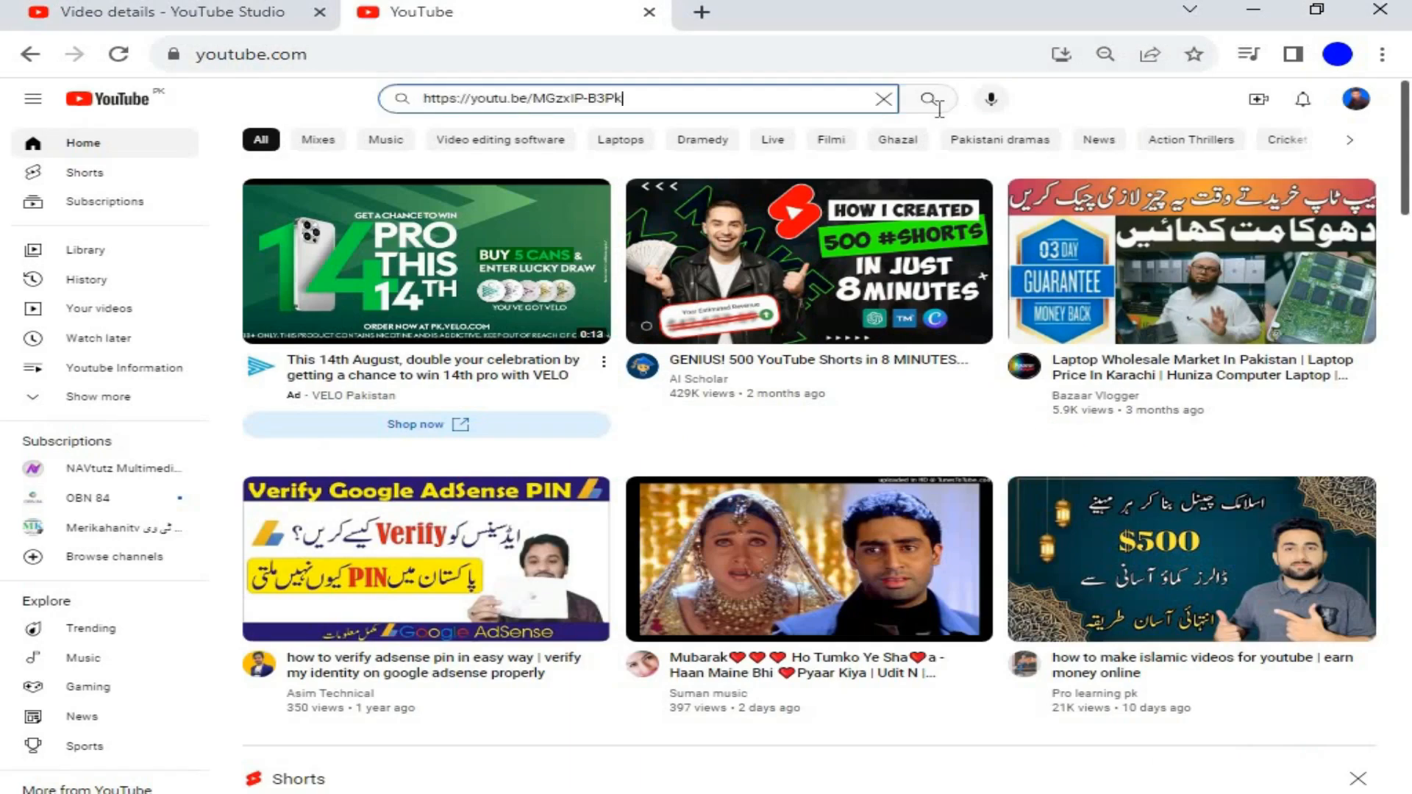
{"action": "left_click", "coordinate": [929, 99]}
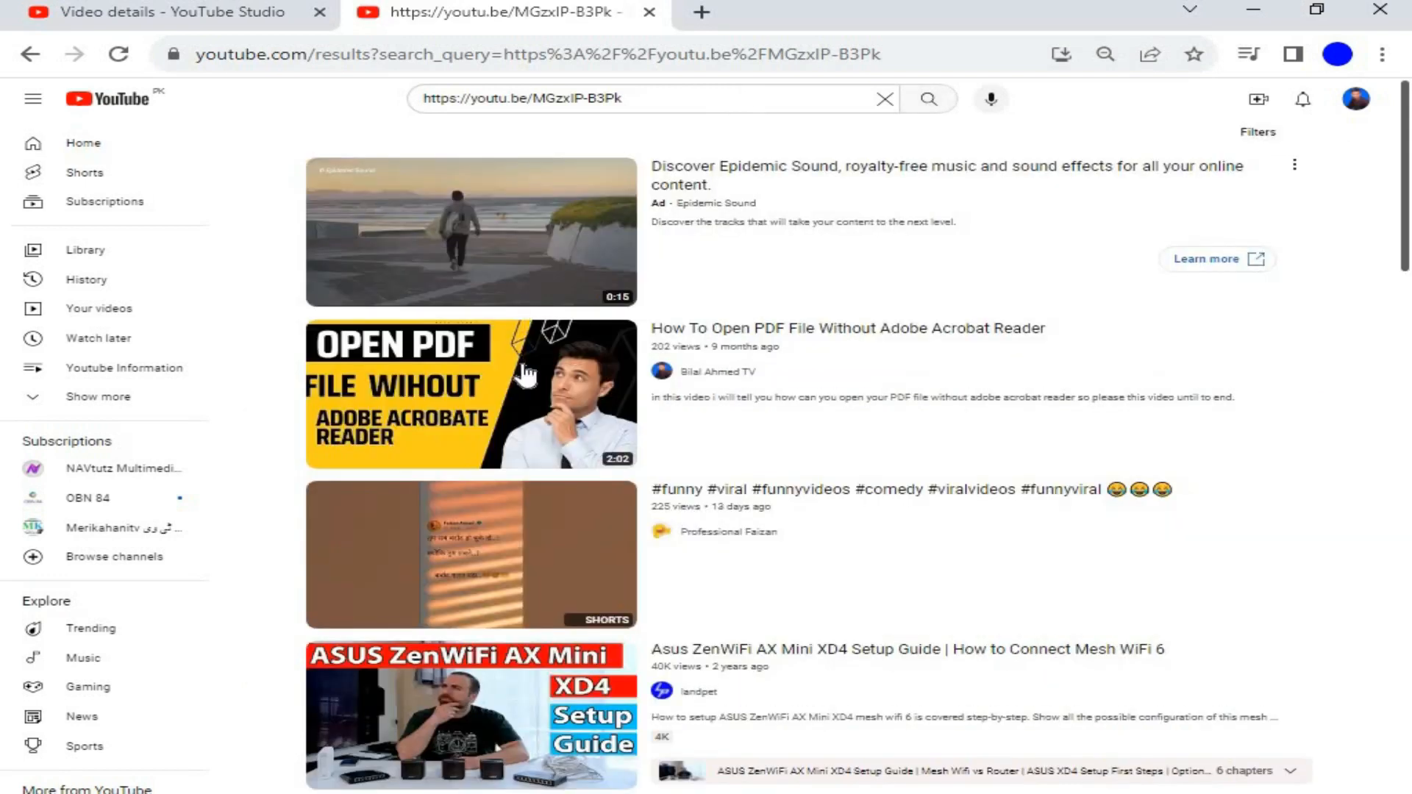
{"action": "left_click", "coordinate": [546, 363]}
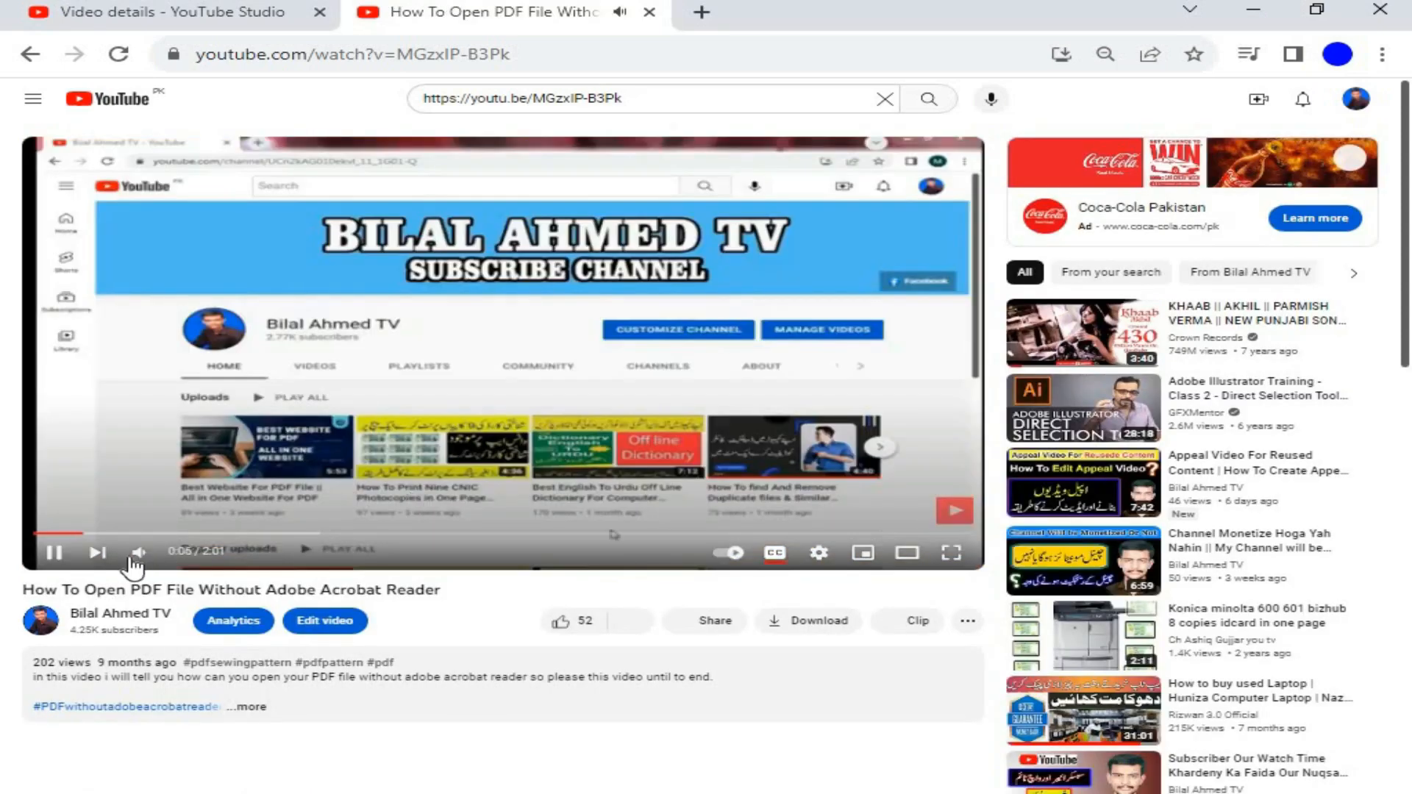
{"action": "left_click", "coordinate": [54, 552]}
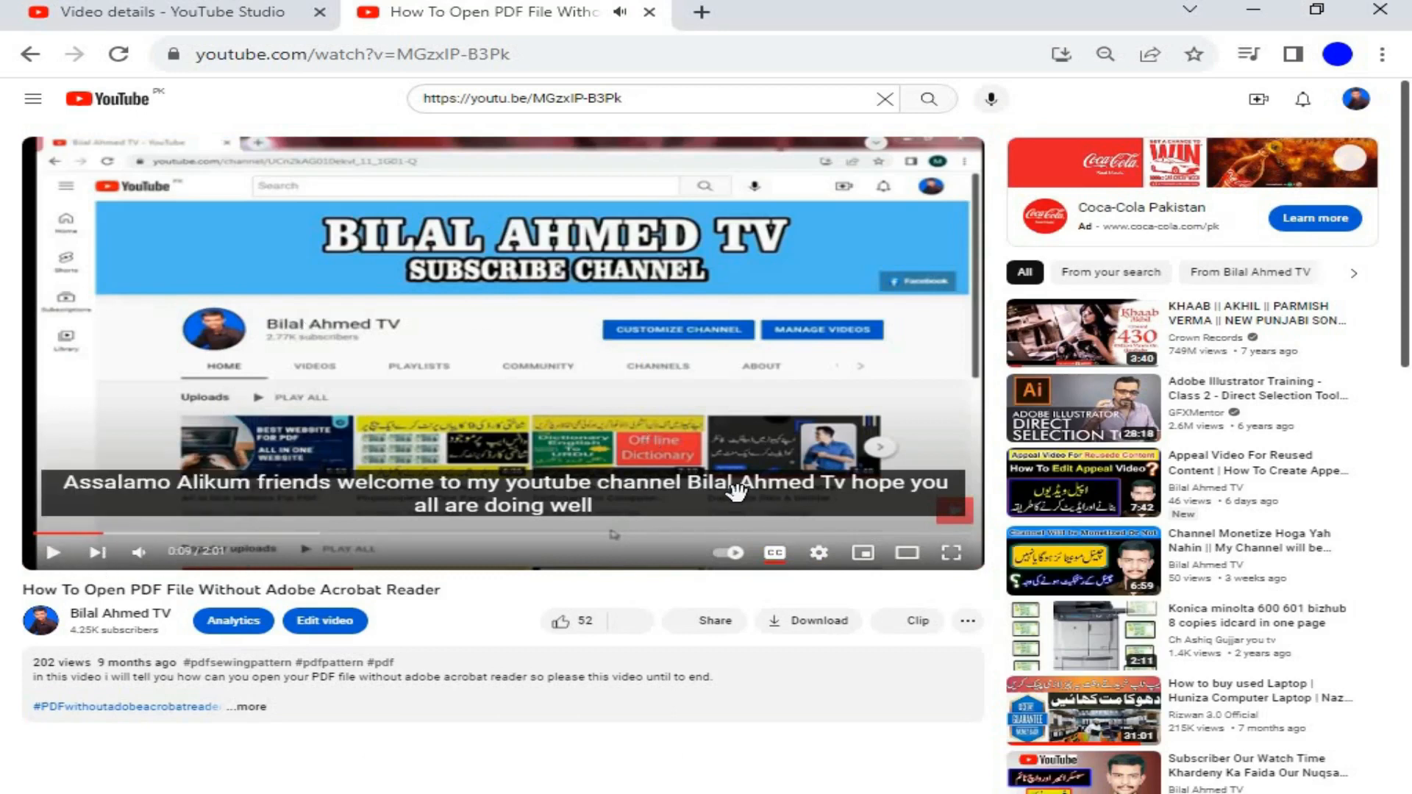